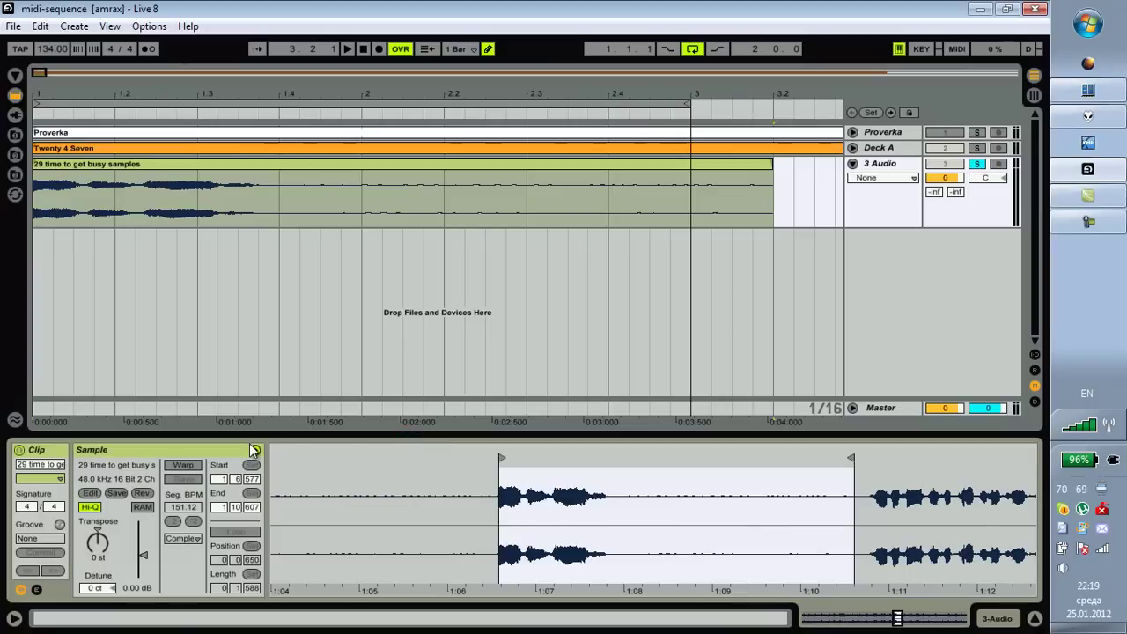
# Insert a MIDI track below the 3 Audio track and unfold it, with the clip detail view hidden.
pyautogui.hotkey('ctrl', 'alt', 'l')
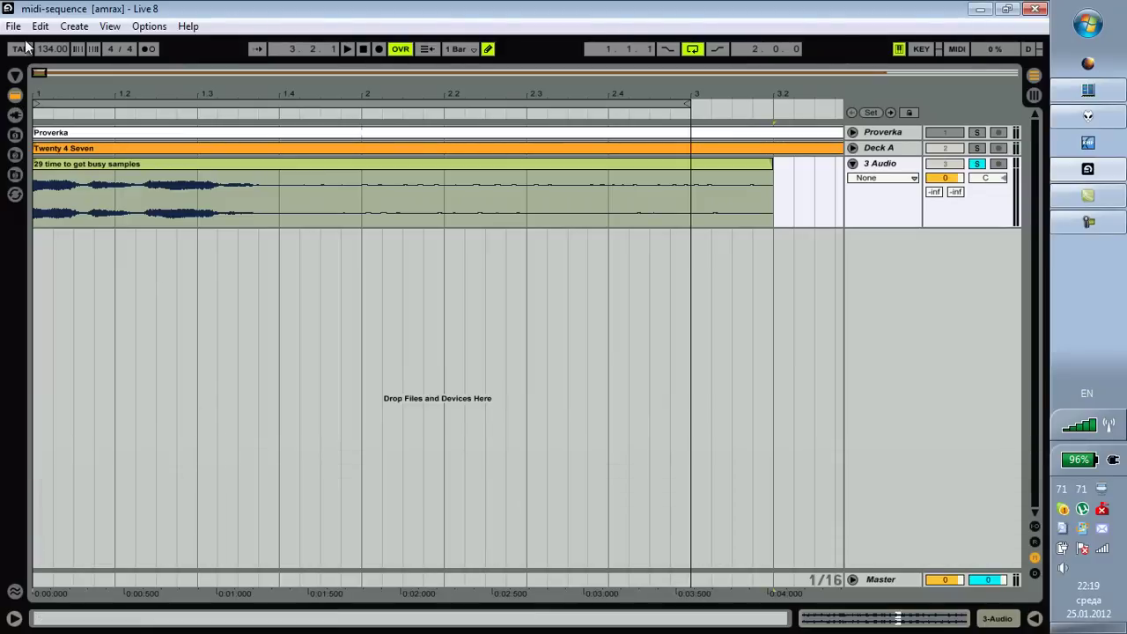
pyautogui.click(73, 27)
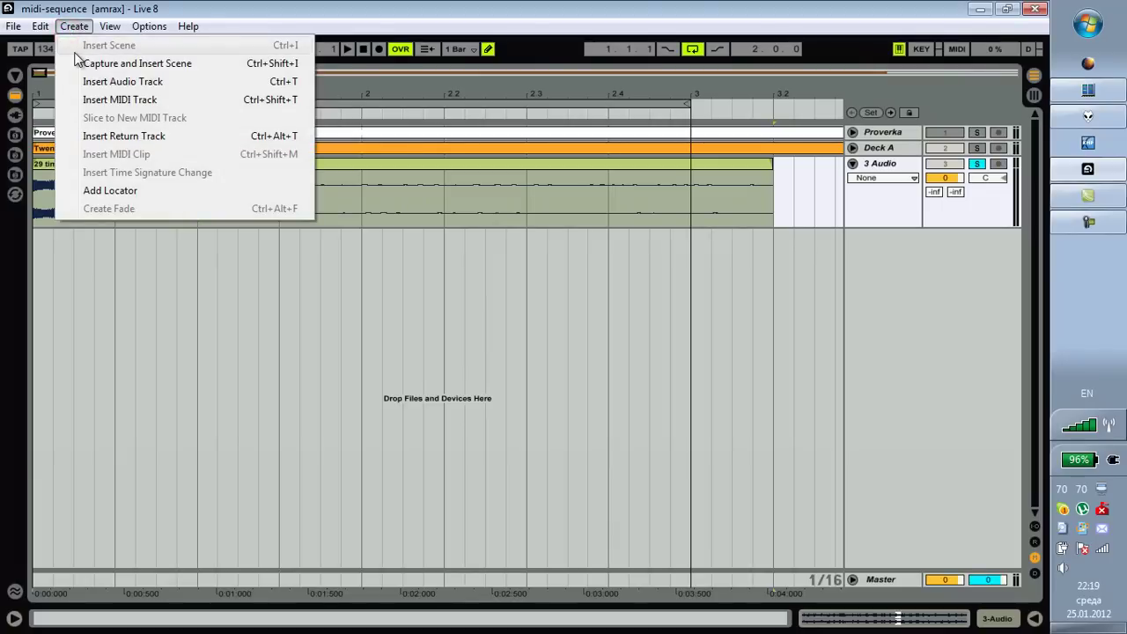
pyautogui.click(89, 99)
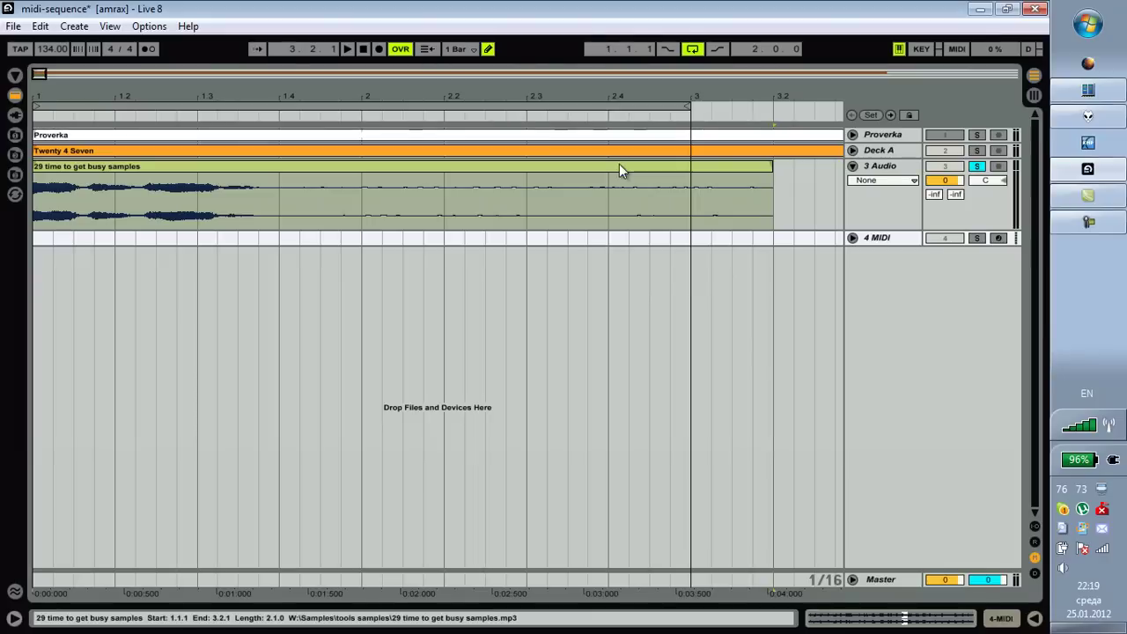
pyautogui.click(852, 239)
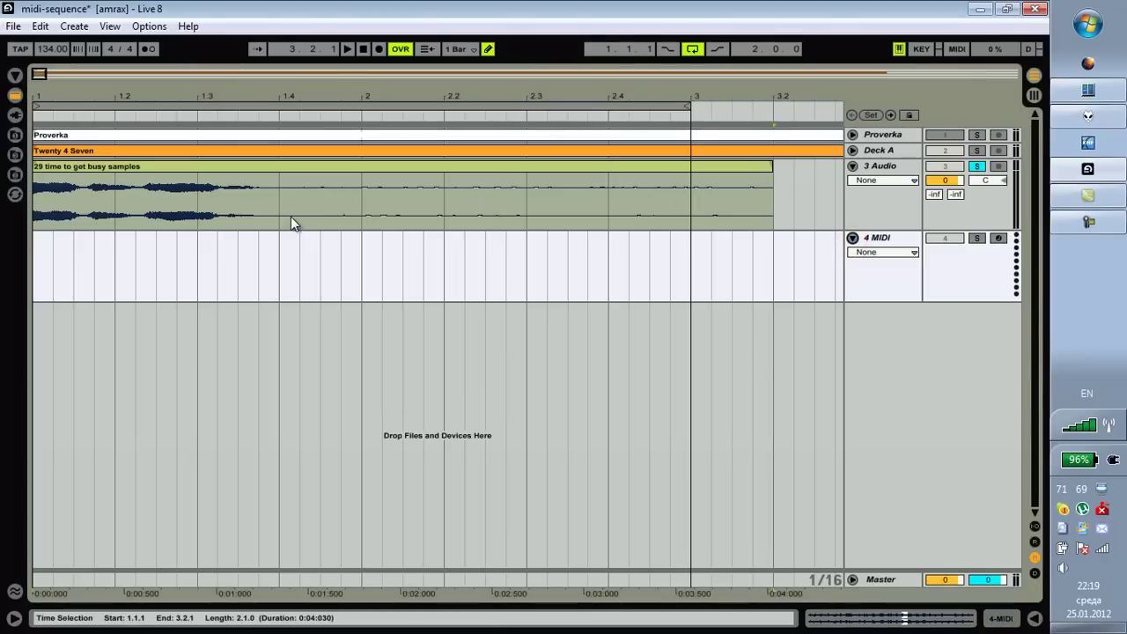
# Split the vocal clip on the 3 Audio track at 1.4.1, isolating the phrase that starts at 1.1.1.
pyautogui.moveTo(282, 216); pyautogui.dragTo(49, 189)
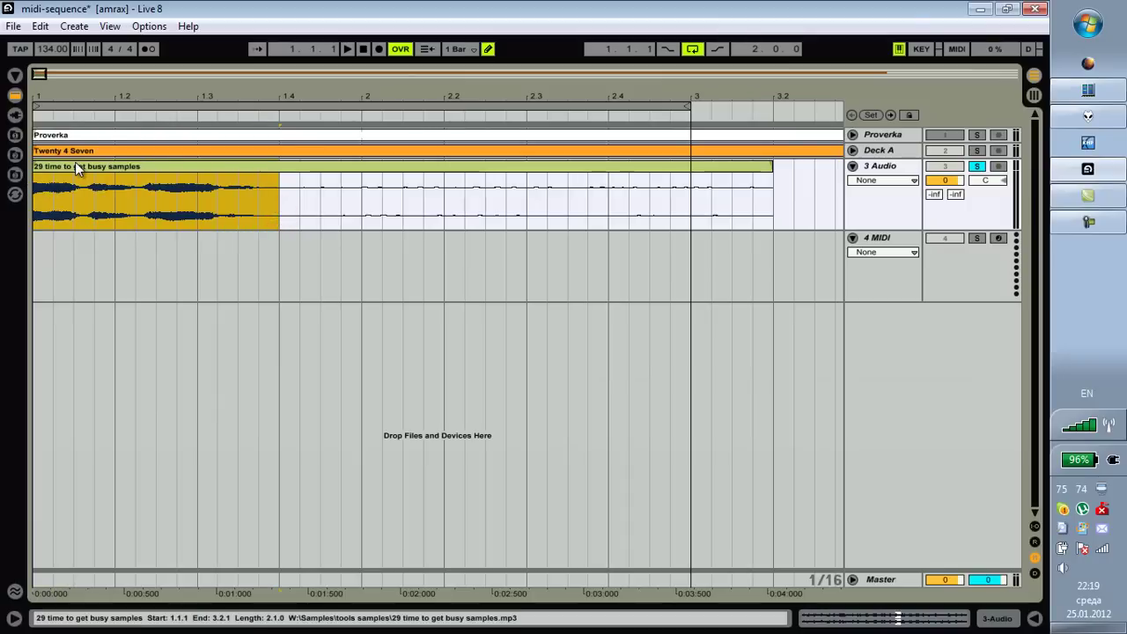
pyautogui.rightClick(77, 164)
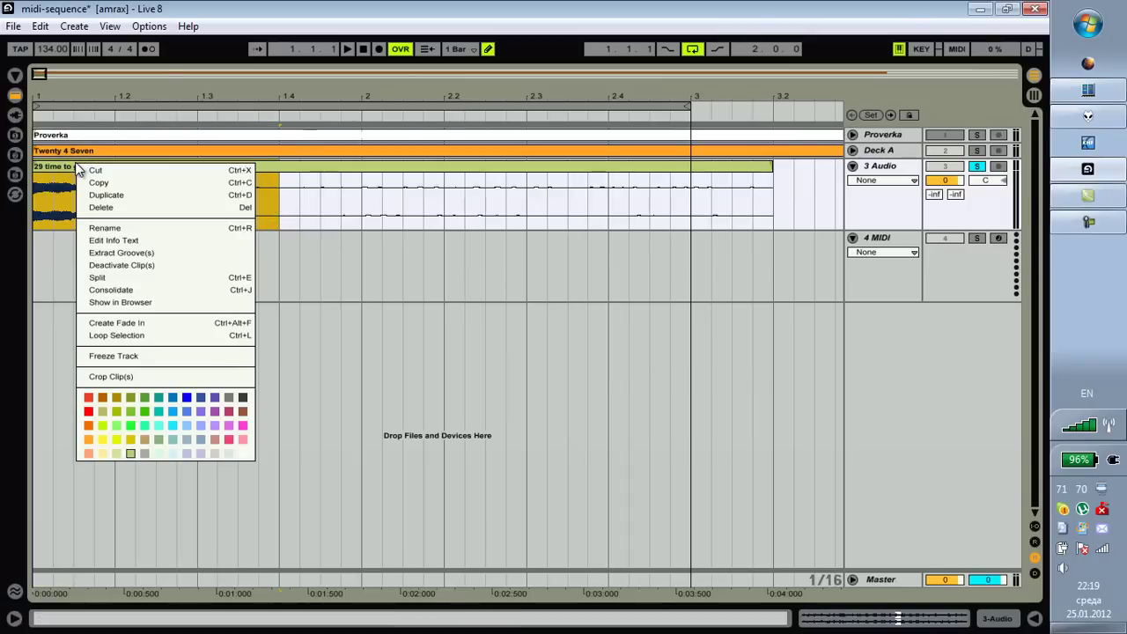
pyautogui.click(116, 275)
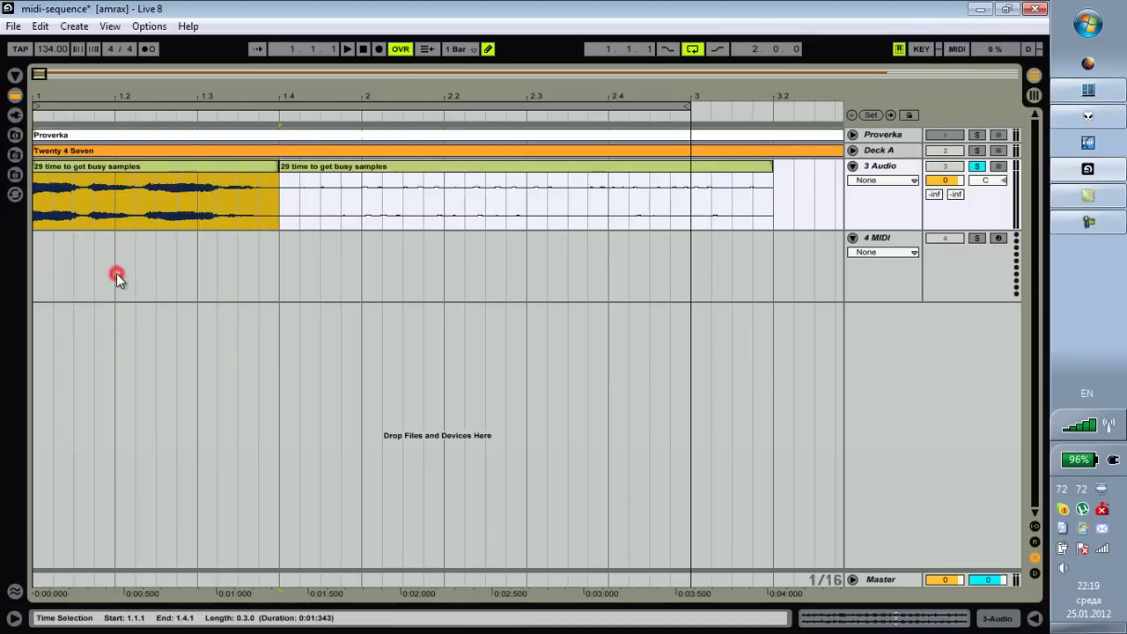
# Load a Sampler instrument onto the 4 MIDI track and place the first split vocal clip in it as its sample.
pyautogui.click(16, 77)
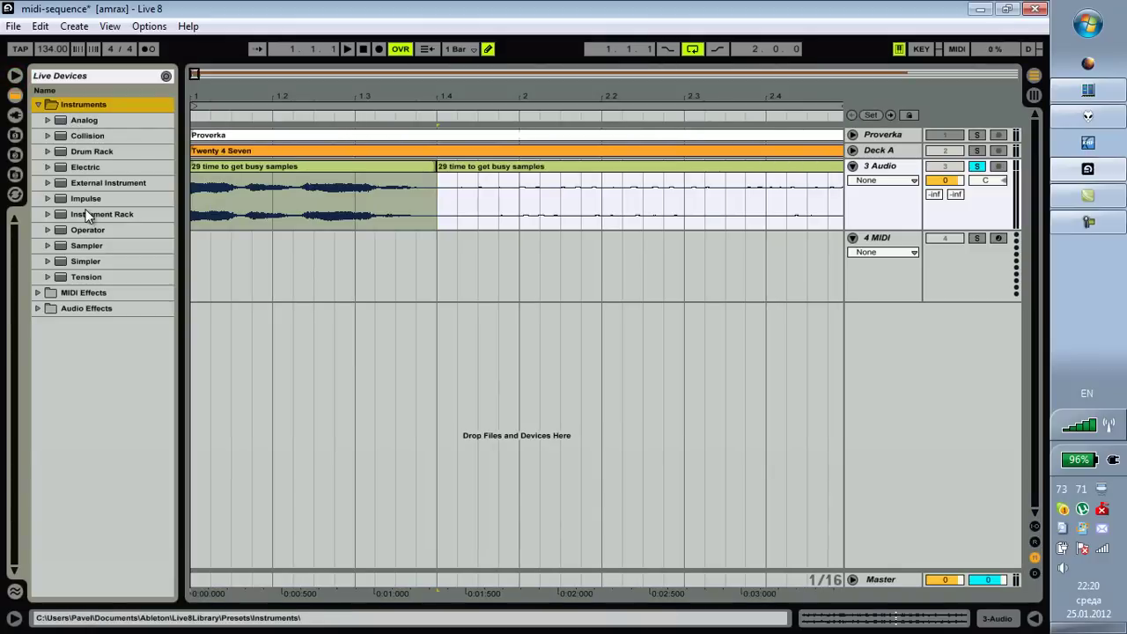
pyautogui.moveTo(81, 246); pyautogui.dragTo(237, 266)
pyautogui.click(15, 77)
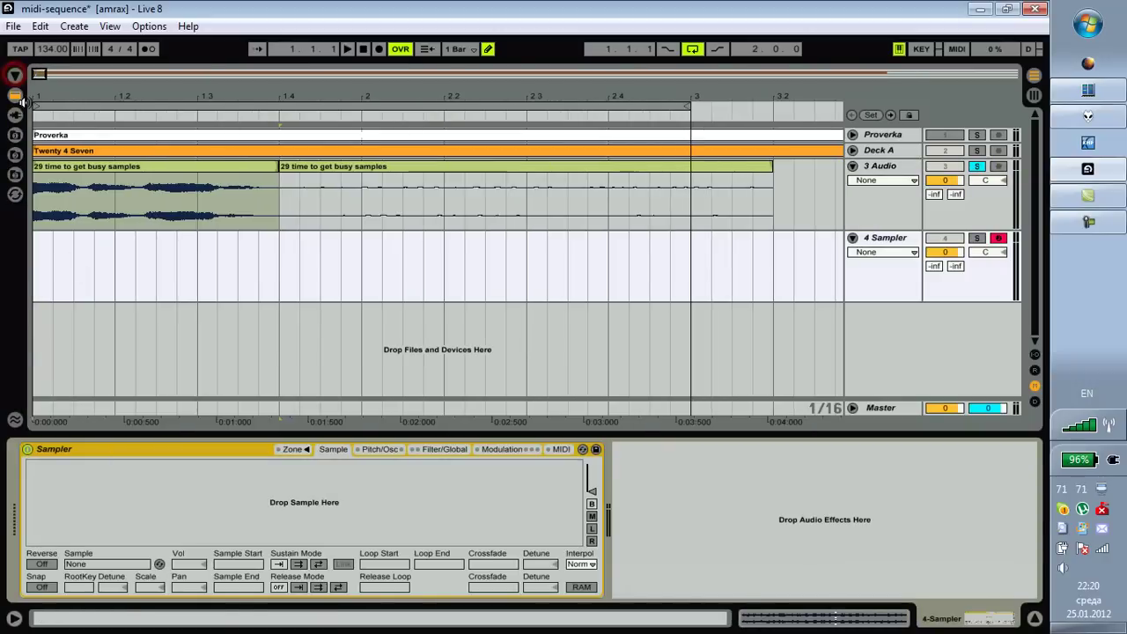
pyautogui.moveTo(143, 163); pyautogui.dragTo(160, 487)
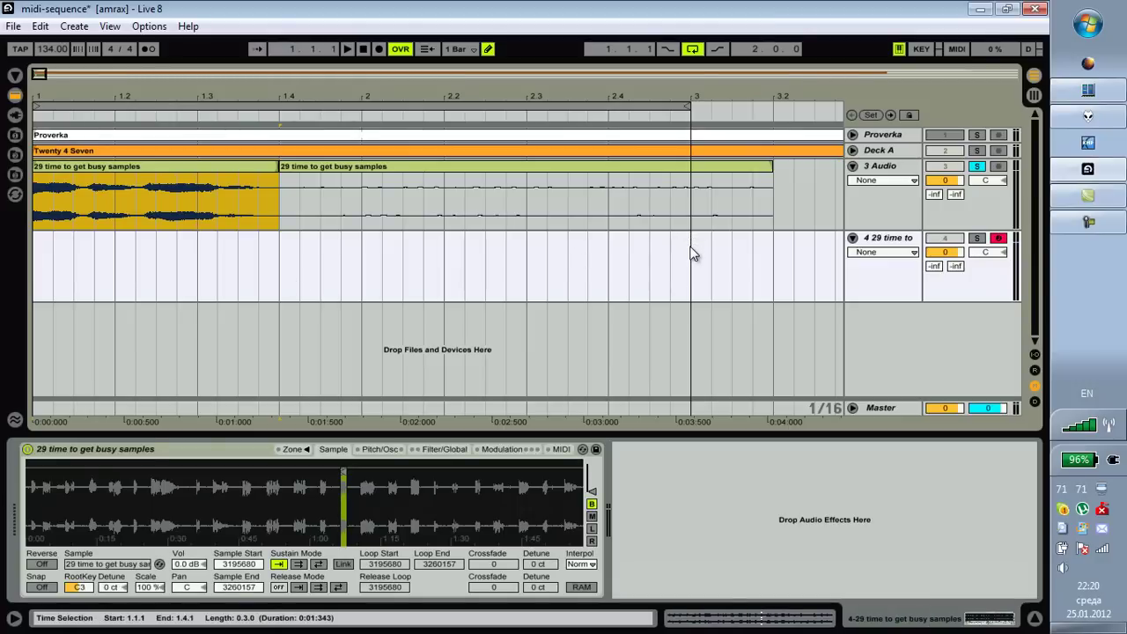
# Insert an empty MIDI clip from 1.1.1 to 1.4.1 on the Sampler track and open its note editor.
pyautogui.moveTo(280, 264); pyautogui.dragTo(21, 273)
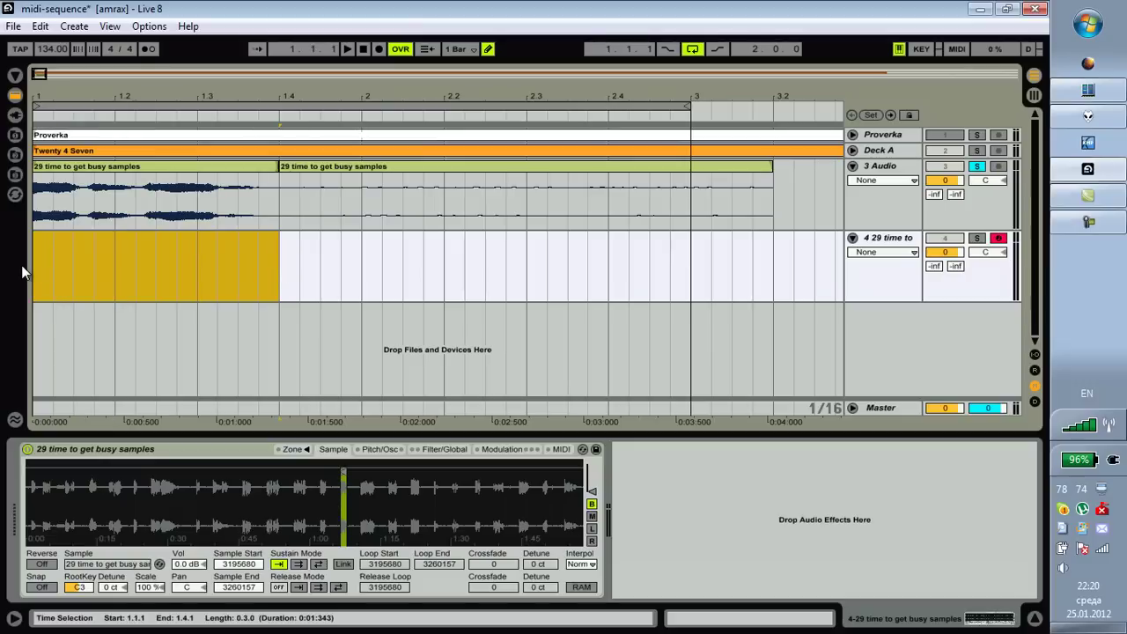
pyautogui.click(67, 29)
pyautogui.click(122, 155)
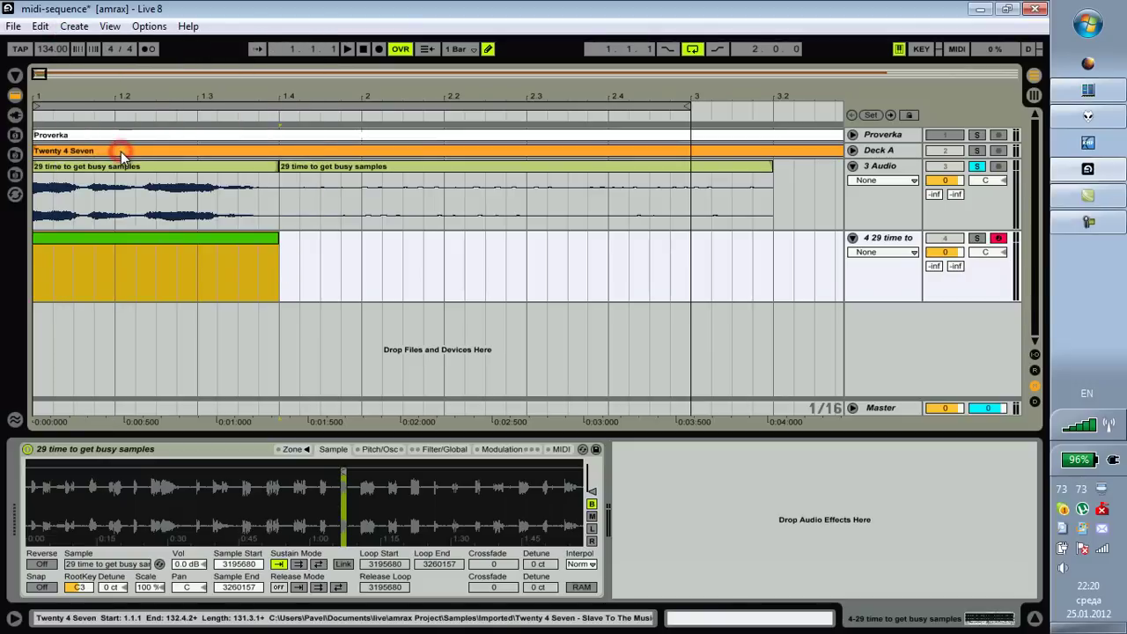
pyautogui.doubleClick(138, 235)
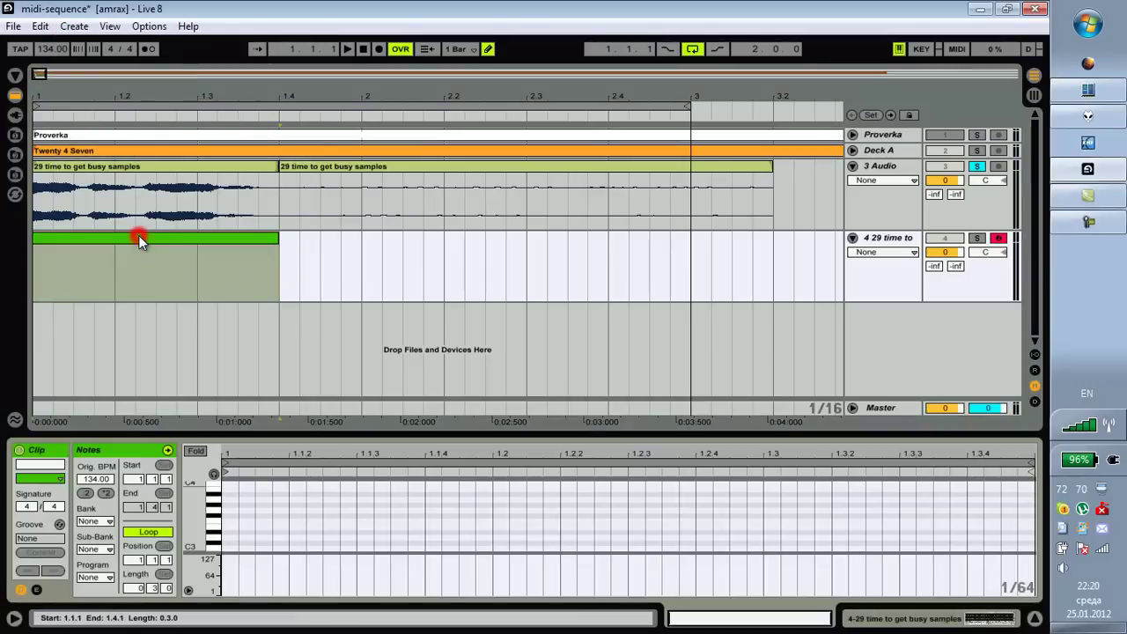
# Draw a short F3 note at the start of the MIDI clip, then leave Draw Mode switched off.
pyautogui.click(230, 515)
pyautogui.click(229, 516)
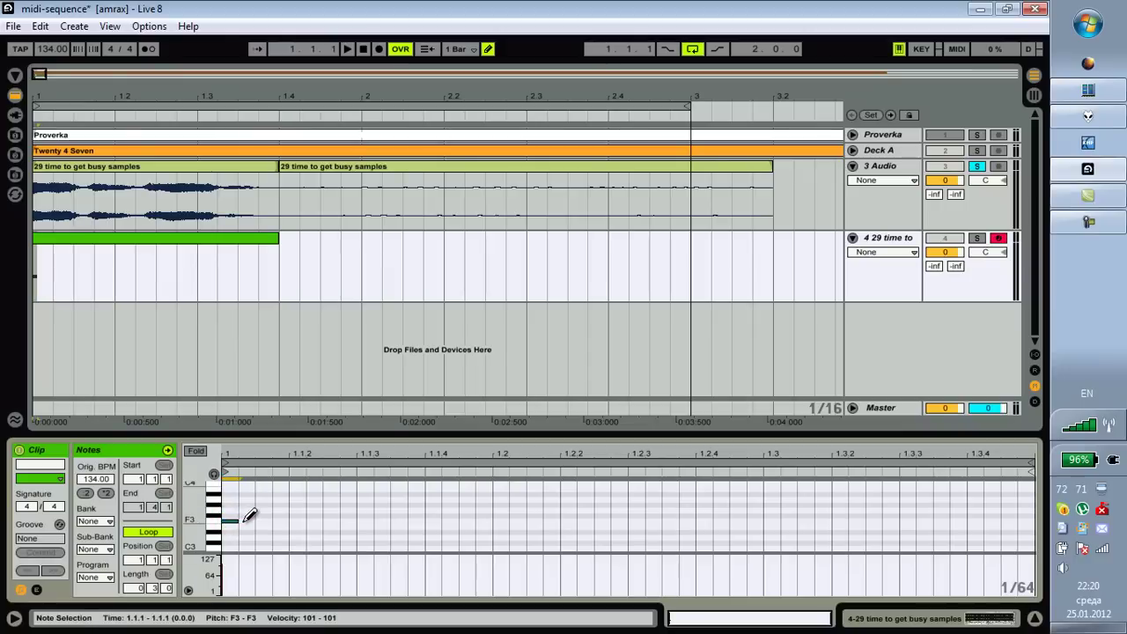
pyautogui.rightClick(247, 515)
pyautogui.click(258, 497)
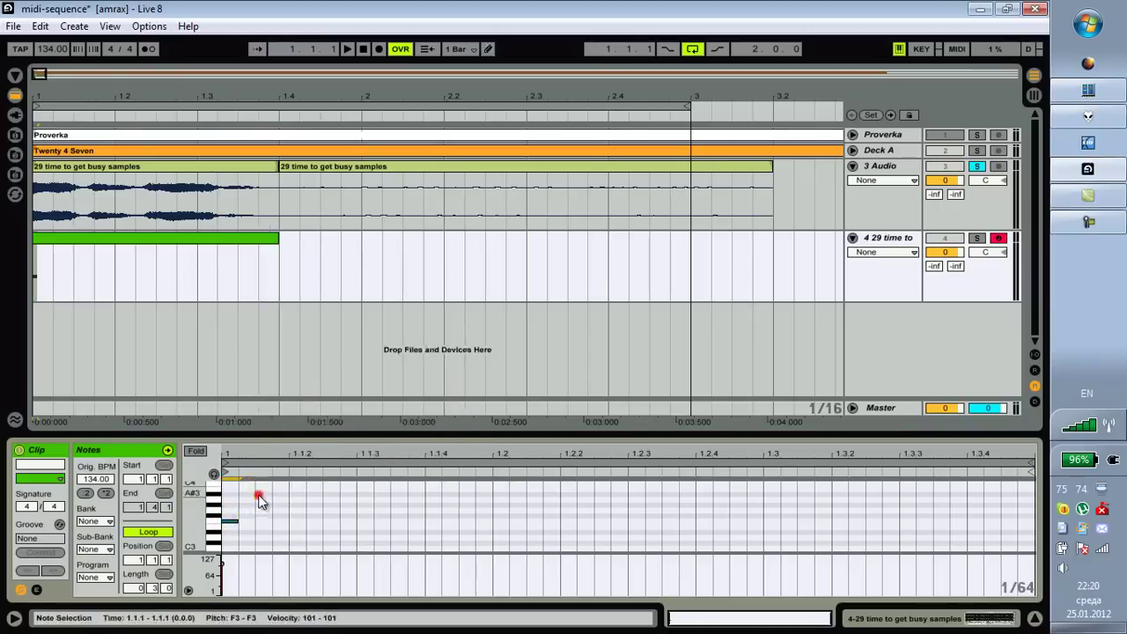
pyautogui.rightClick(254, 514)
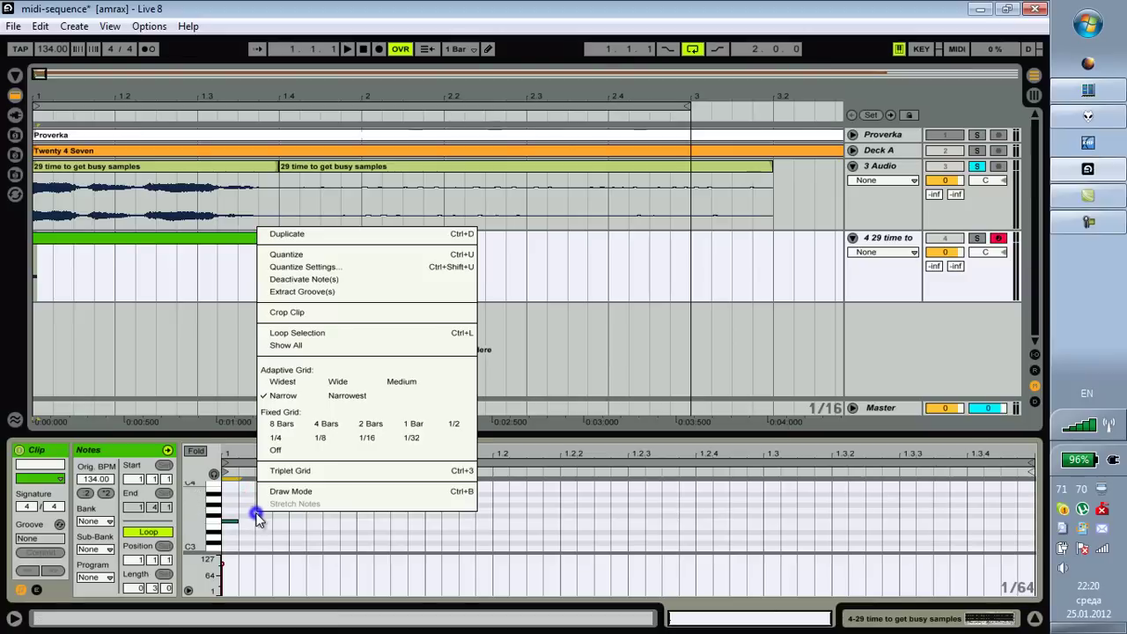
pyautogui.click(273, 493)
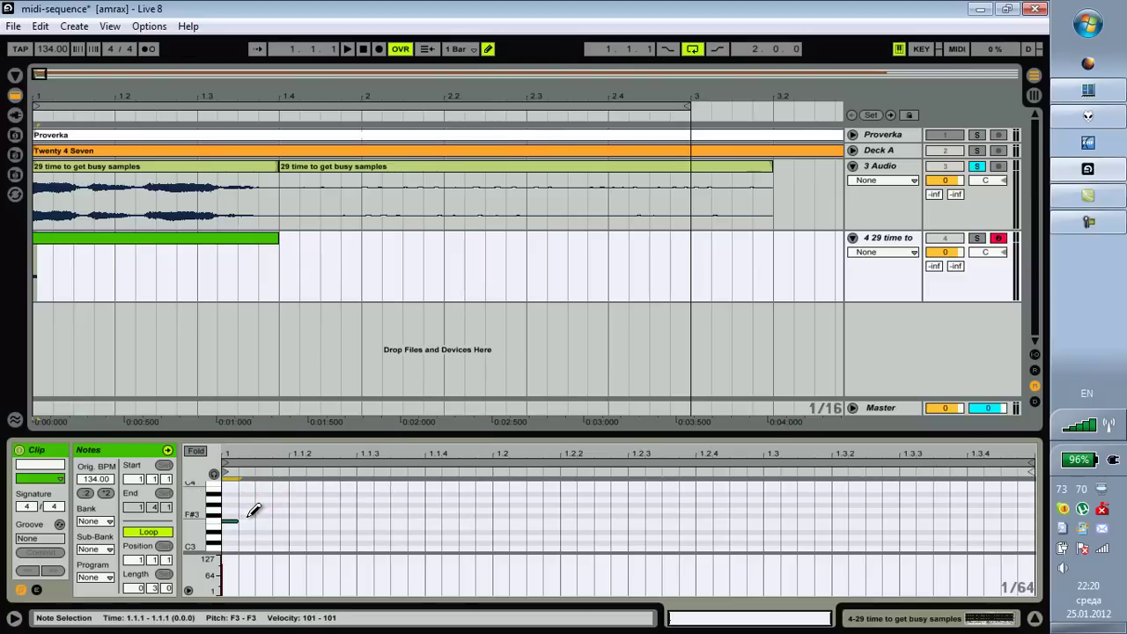
pyautogui.rightClick(261, 495)
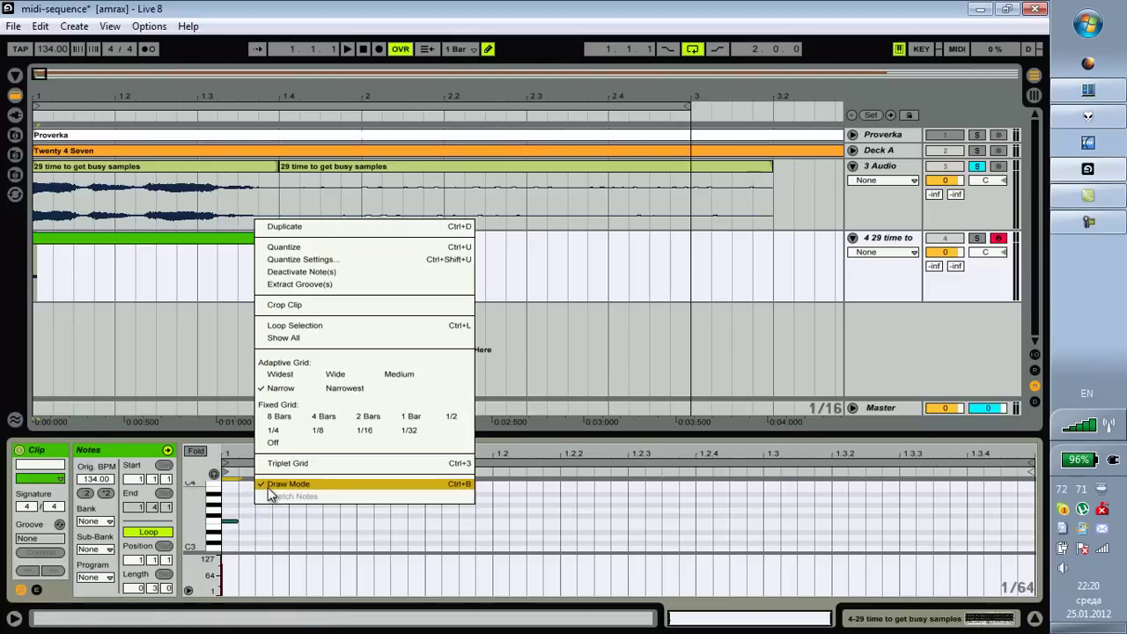
pyautogui.click(268, 487)
# Lengthen the F3 note to about 1.4.3 and extend the MIDI clip's loop to a length of 1.2.1.
pyautogui.moveTo(235, 522); pyautogui.dragTo(967, 525)
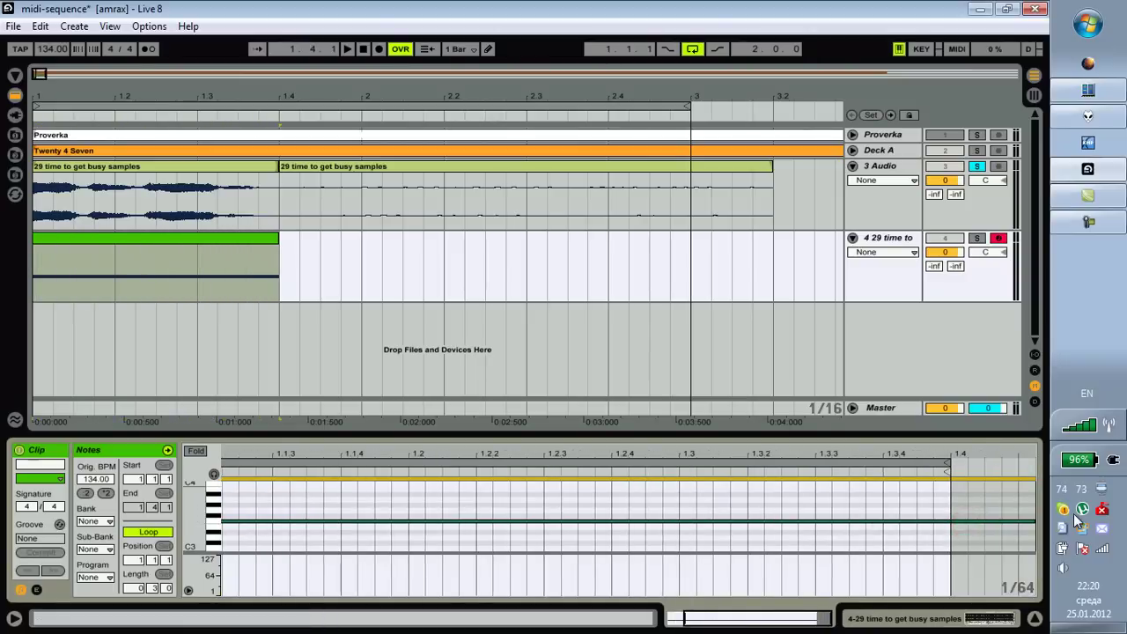
pyautogui.moveTo(1077, 520); pyautogui.dragTo(1026, 525)
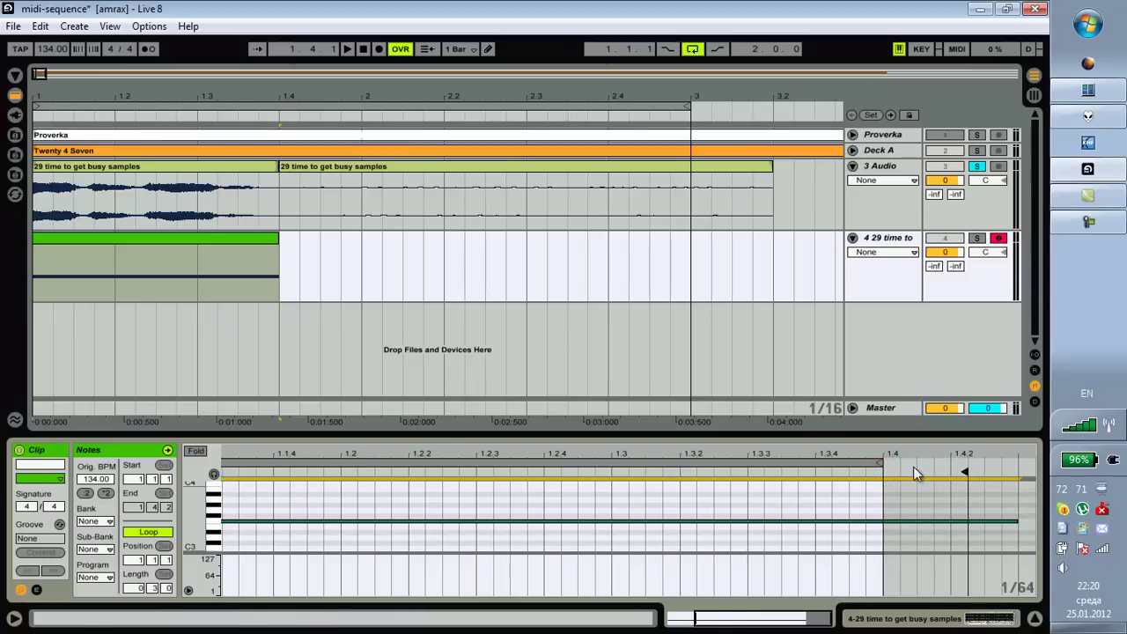
pyautogui.moveTo(879, 460); pyautogui.dragTo(1032, 461)
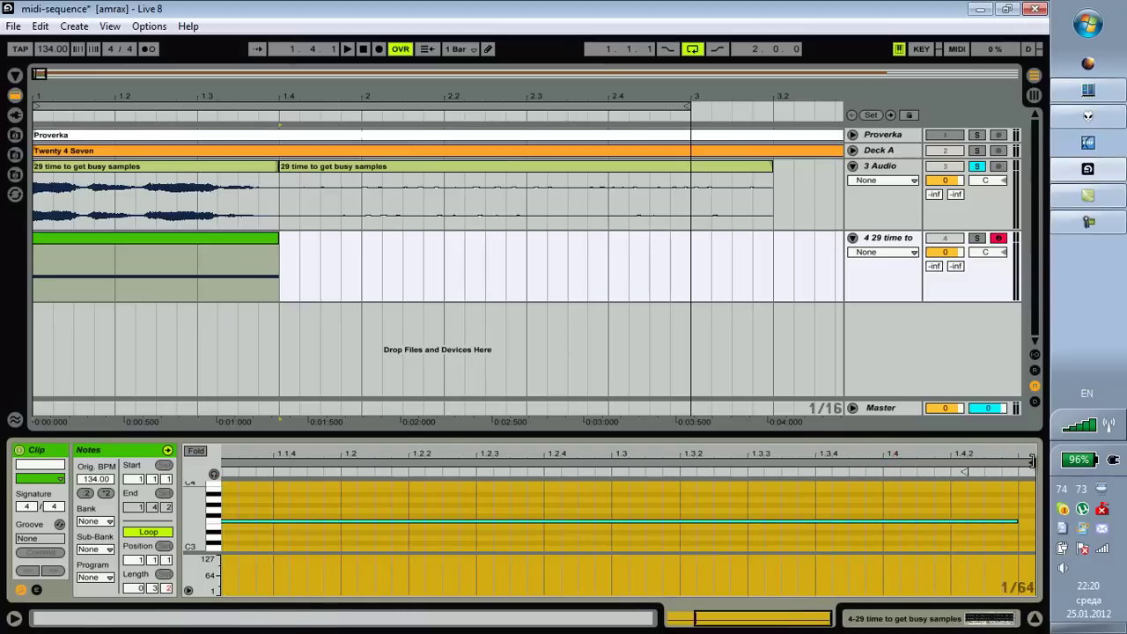
pyautogui.moveTo(496, 96); pyautogui.dragTo(498, 92)
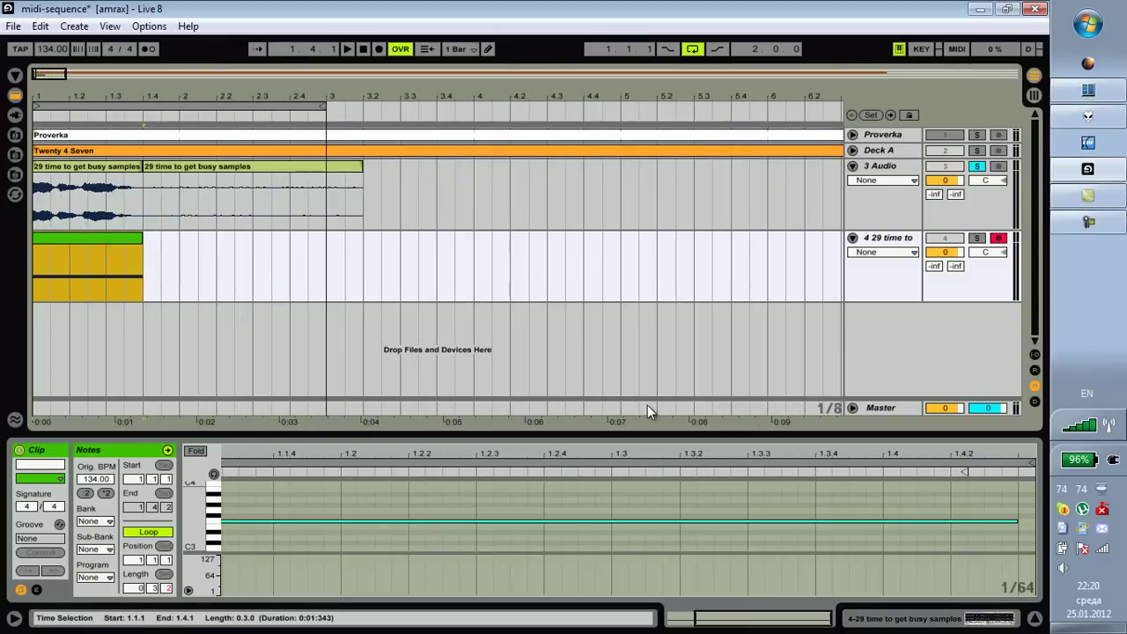
pyautogui.moveTo(647, 450); pyautogui.dragTo(648, 443)
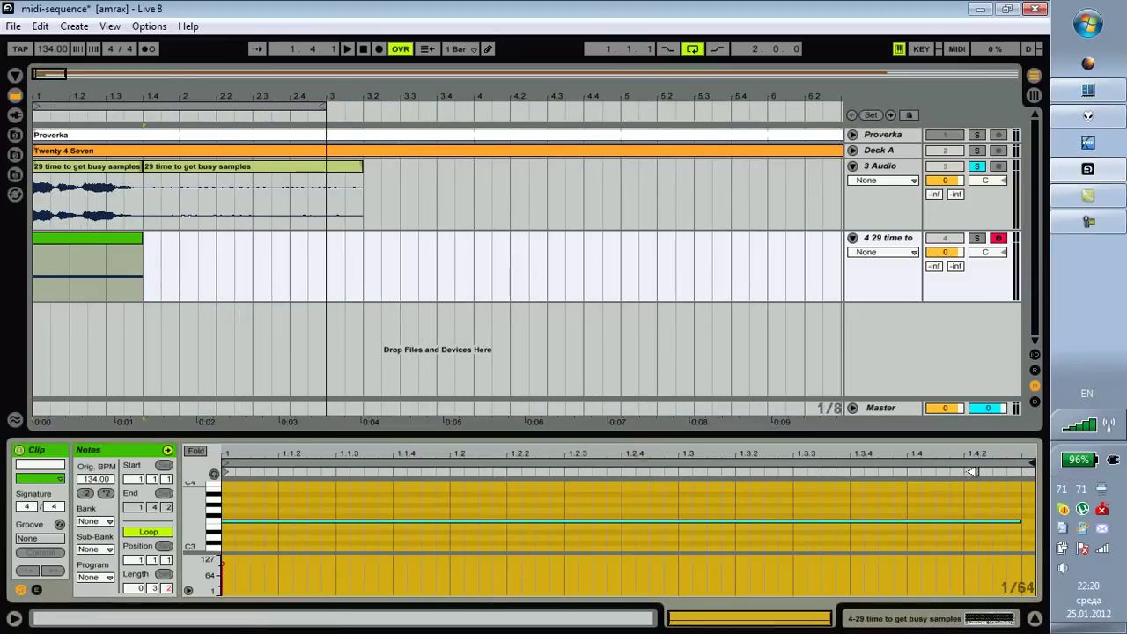
pyautogui.moveTo(1033, 463); pyautogui.dragTo(1092, 453)
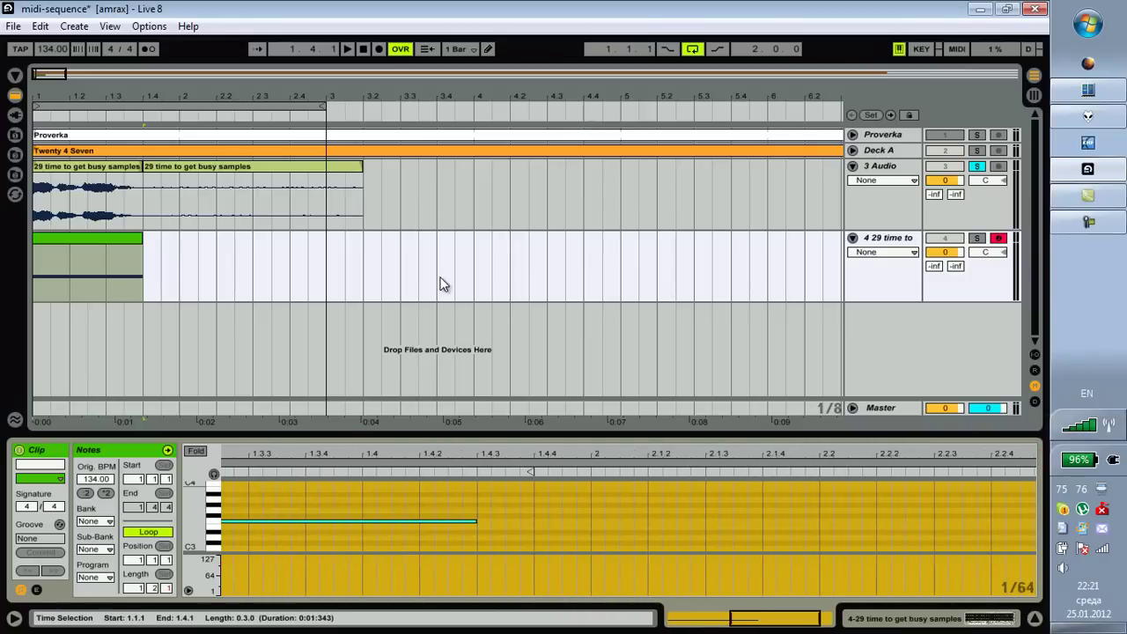
# Stretch the MIDI clip in the arrangement to 3.1.1 and extend its loop length to 3.0.2.
pyautogui.moveTo(141, 239); pyautogui.dragTo(326, 249)
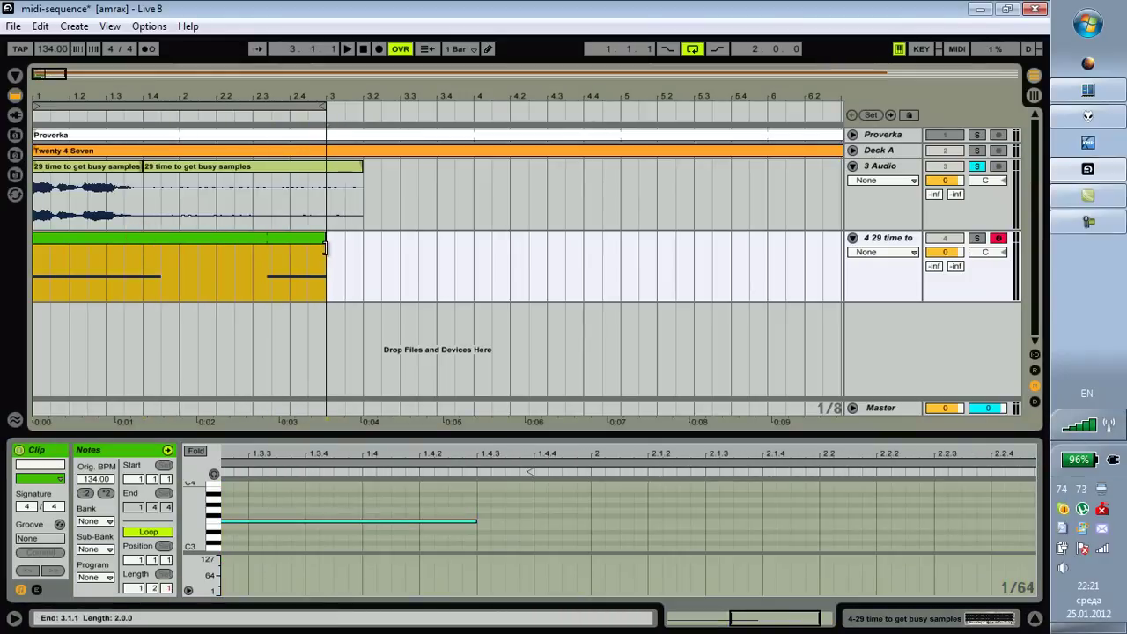
pyautogui.click(268, 252)
pyautogui.click(561, 451)
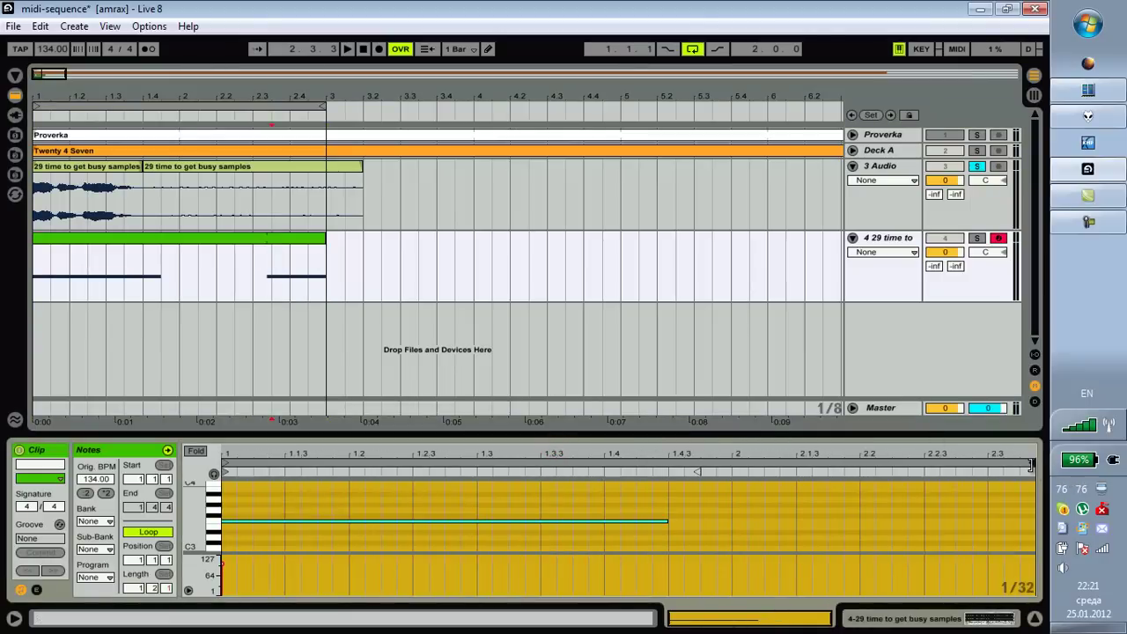
pyautogui.moveTo(1032, 464)
pyautogui.mouseDown()
pyautogui.moveTo(982, 479)
pyautogui.moveTo(817, 468)
pyautogui.moveTo(1066, 483)
pyautogui.moveTo(1057, 480)
pyautogui.mouseUp()
pyautogui.moveTo(833, 455); pyautogui.dragTo(833, 451)
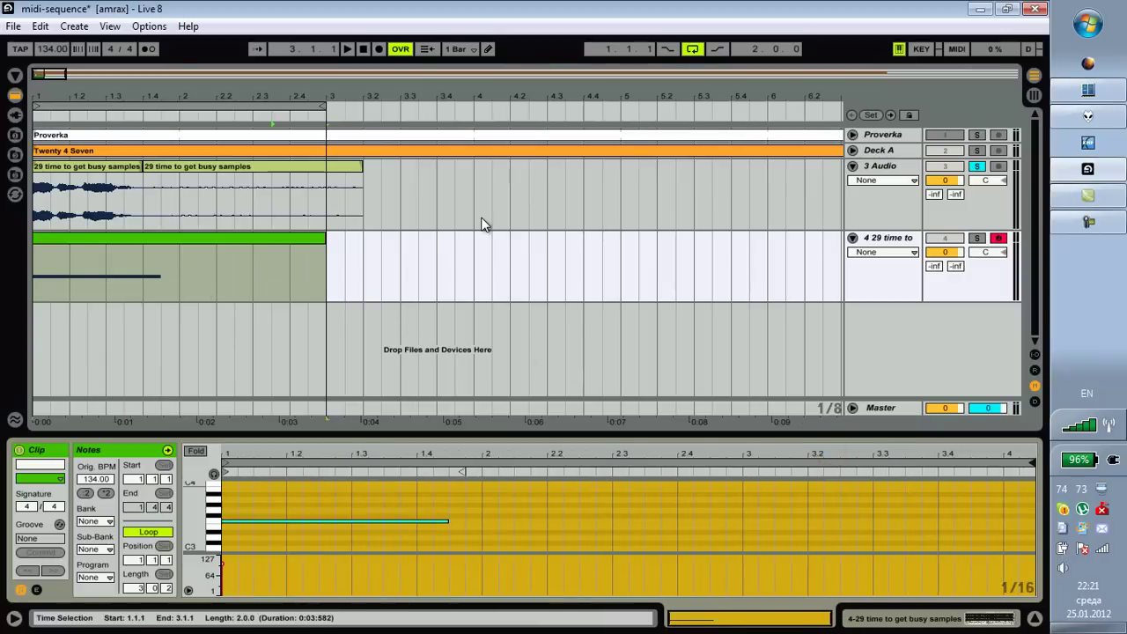
# Set the Sampler's global volume to 0 dB.
pyautogui.click(265, 241)
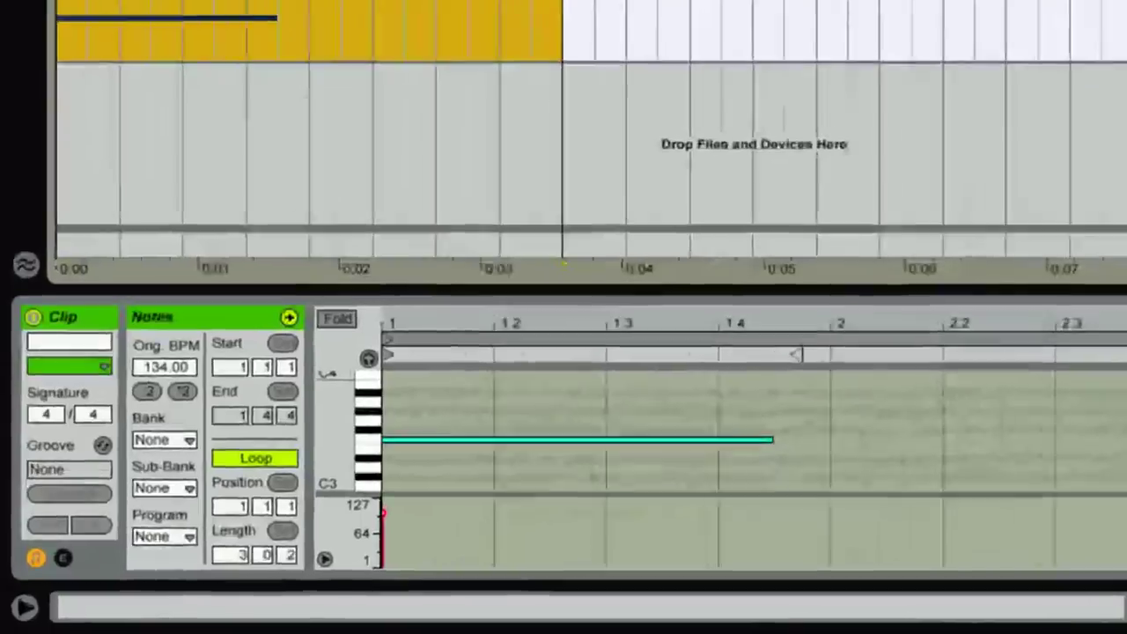
pyautogui.click(995, 617)
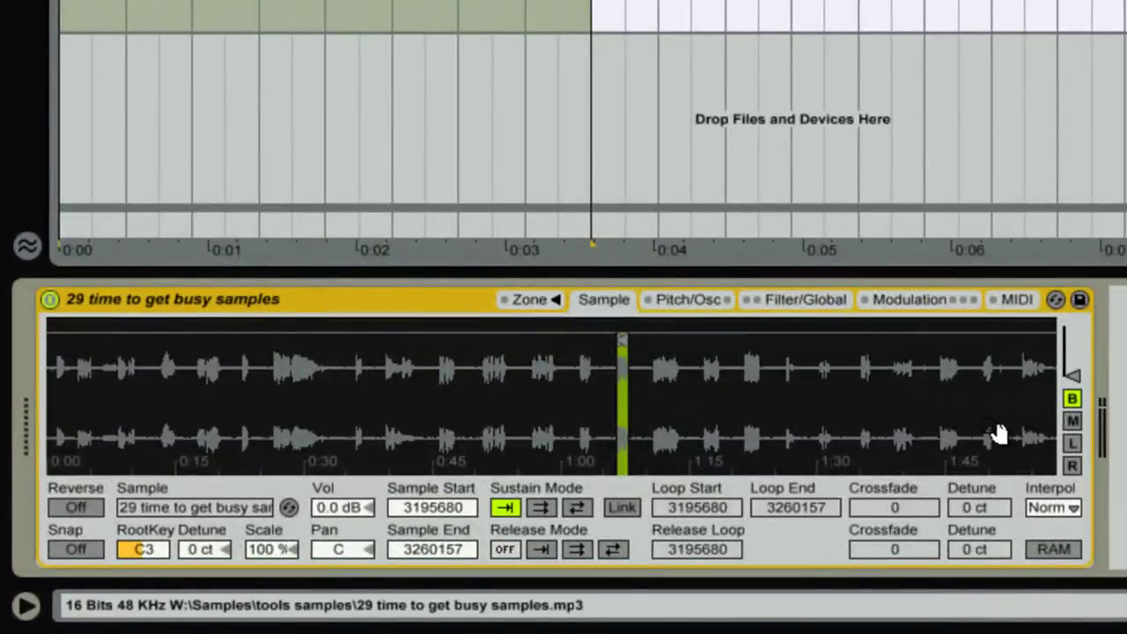
pyautogui.click(721, 303)
pyautogui.click(776, 298)
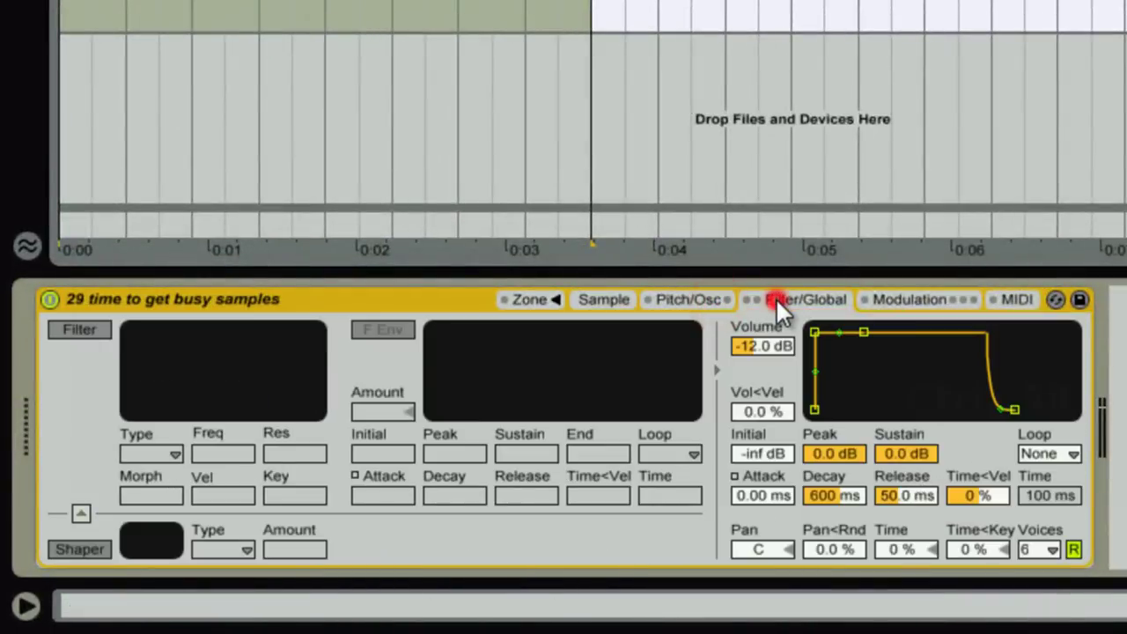
pyautogui.click(781, 346)
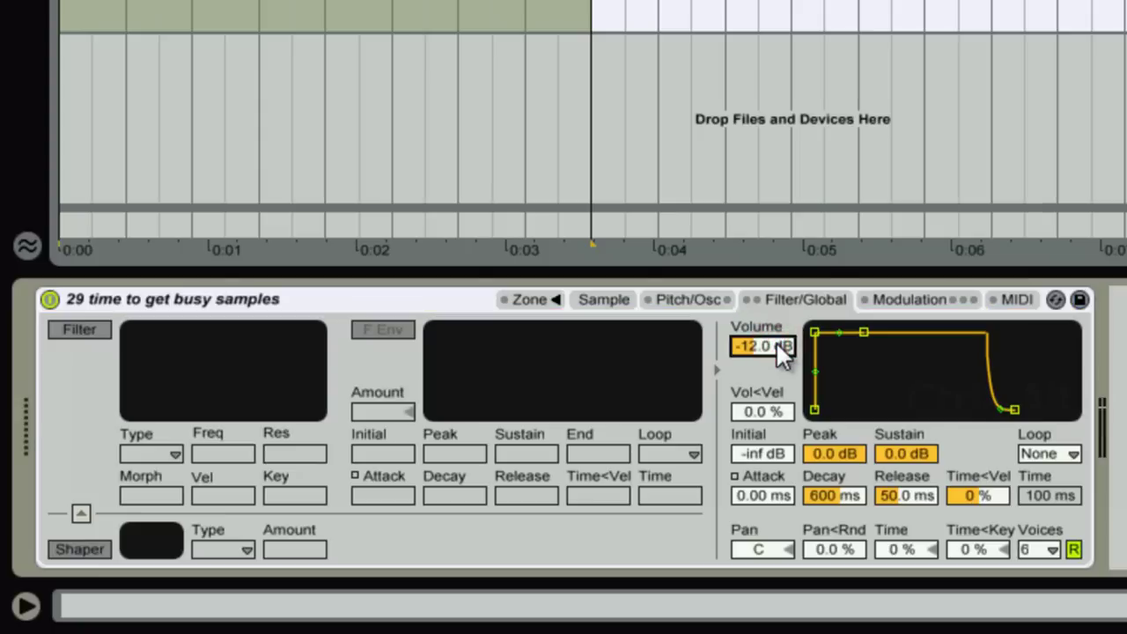
pyautogui.write('0')
pyautogui.press('Return')
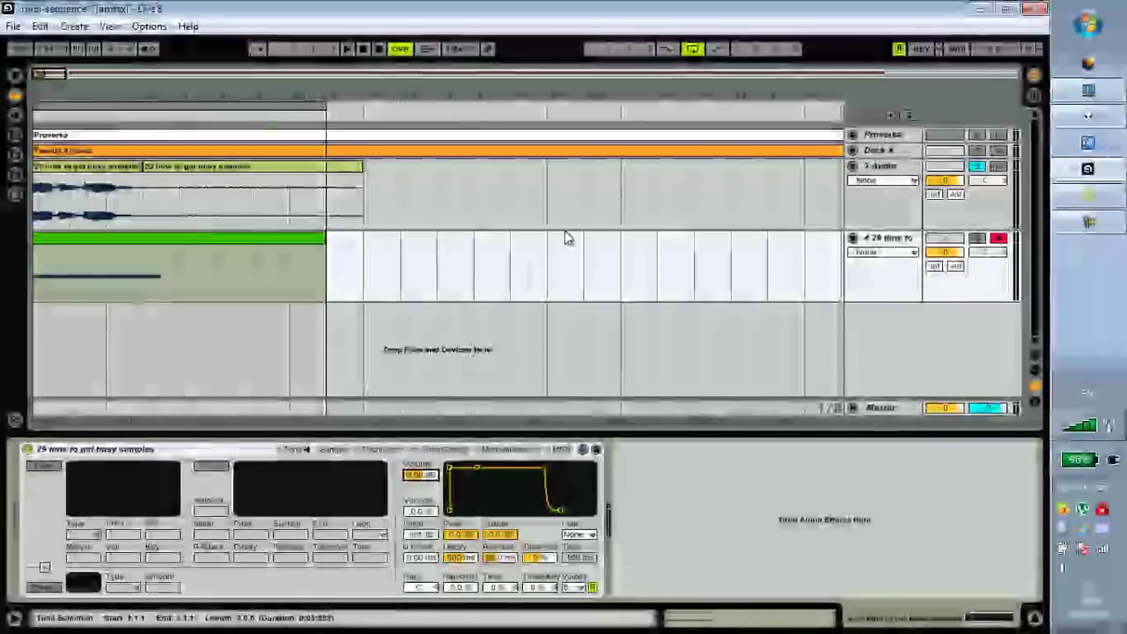
# Solo the Sampler track instead of the 3 Audio track and play the arrangement from 1.1.1.
pyautogui.click(984, 166)
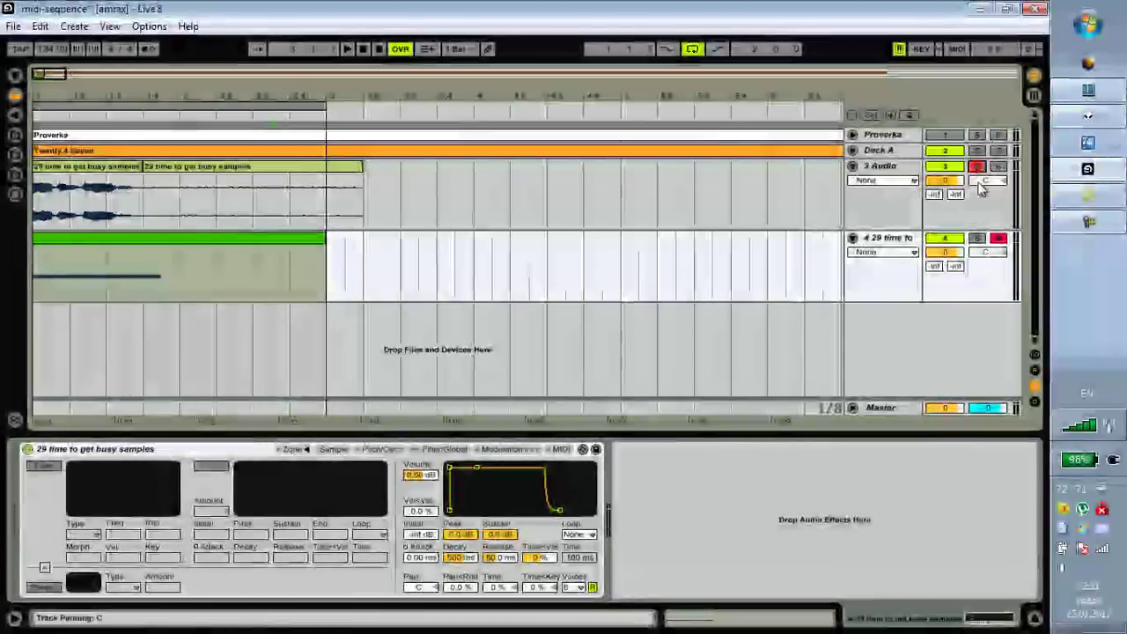
pyautogui.click(978, 239)
pyautogui.click(40, 296)
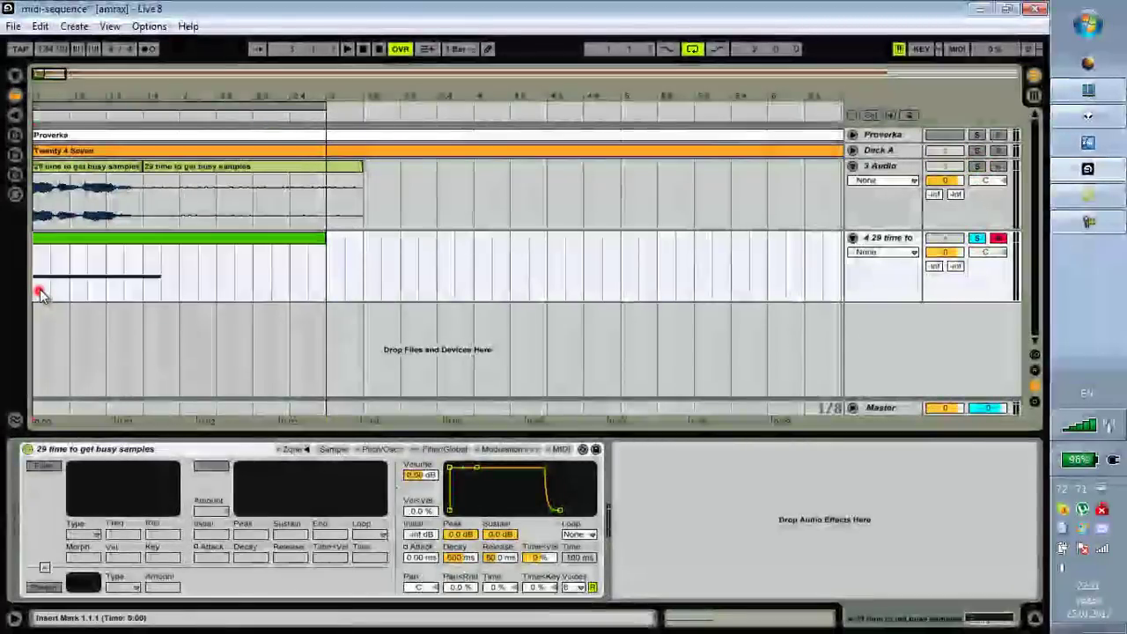
pyautogui.press('space')
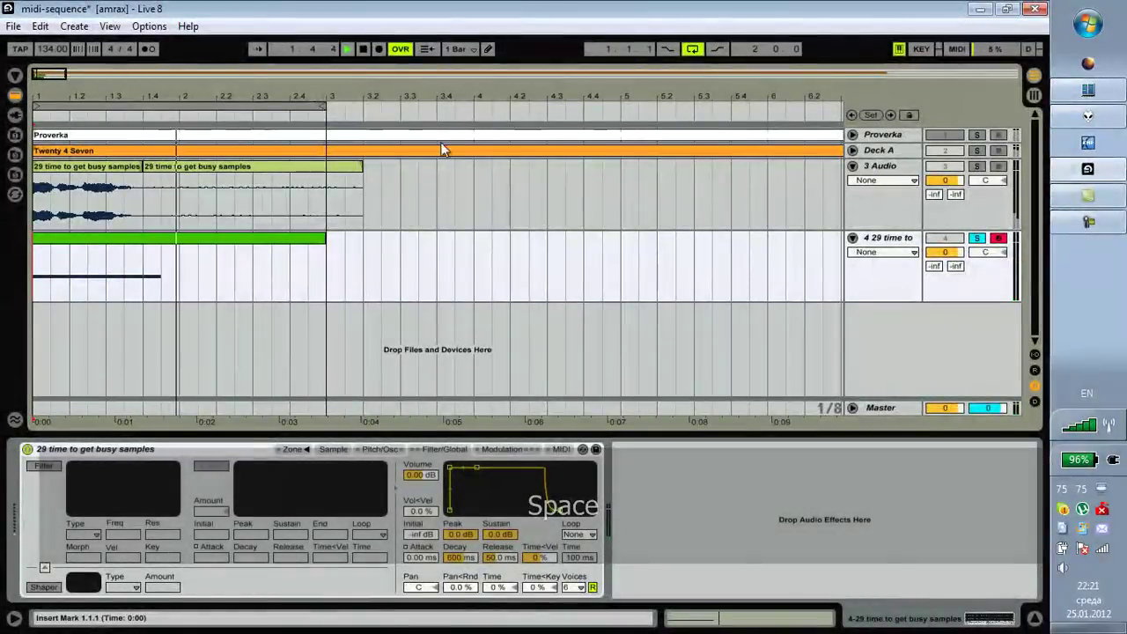
# Turn off solo on the Sampler track and mute the 3 Audio track.
pyautogui.click(977, 238)
pyautogui.click(944, 173)
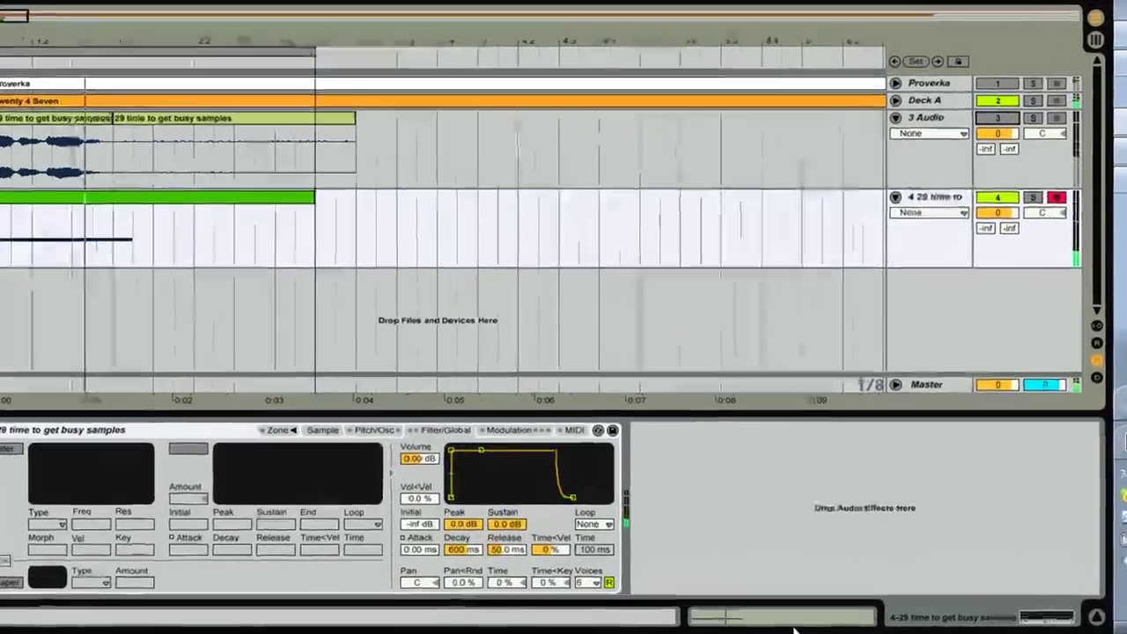
# Shorten the MIDI clip's F3 note to end at 1.1.3 and play the clip from its start.
pyautogui.click(764, 619)
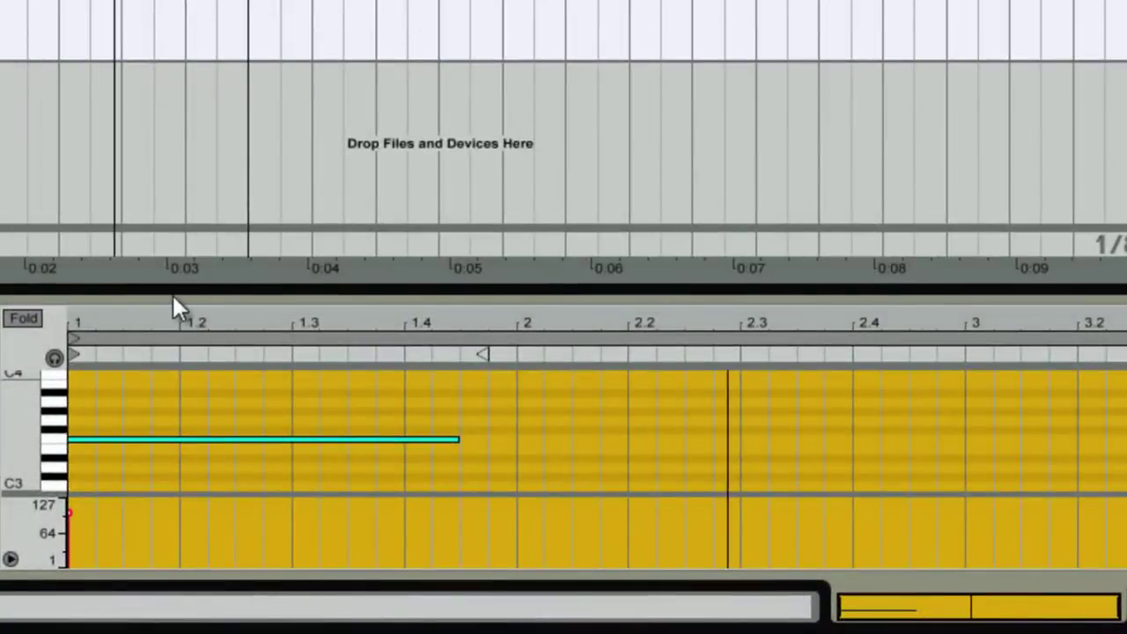
pyautogui.moveTo(173, 294); pyautogui.dragTo(173, 159)
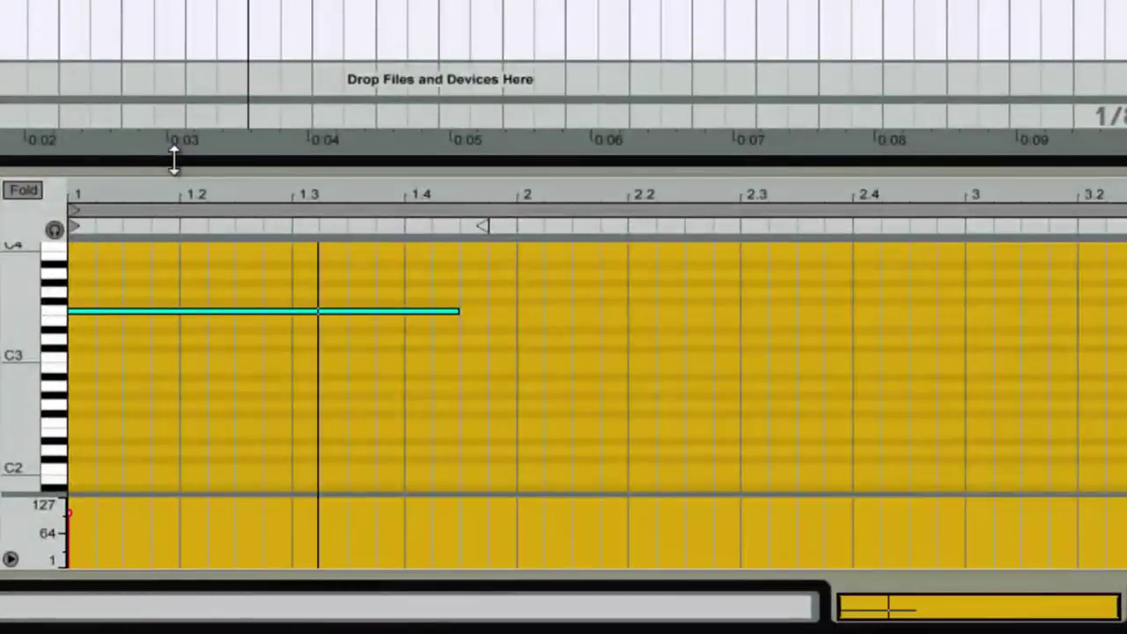
pyautogui.press('space')
pyautogui.moveTo(104, 192); pyautogui.dragTo(109, 191)
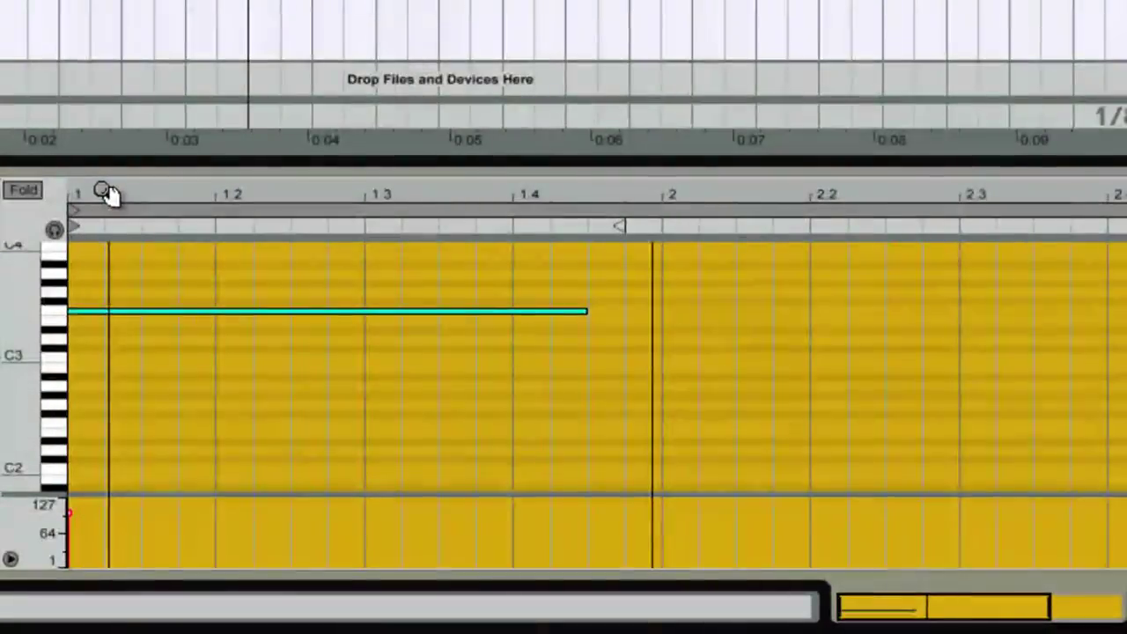
pyautogui.moveTo(588, 313); pyautogui.dragTo(178, 287)
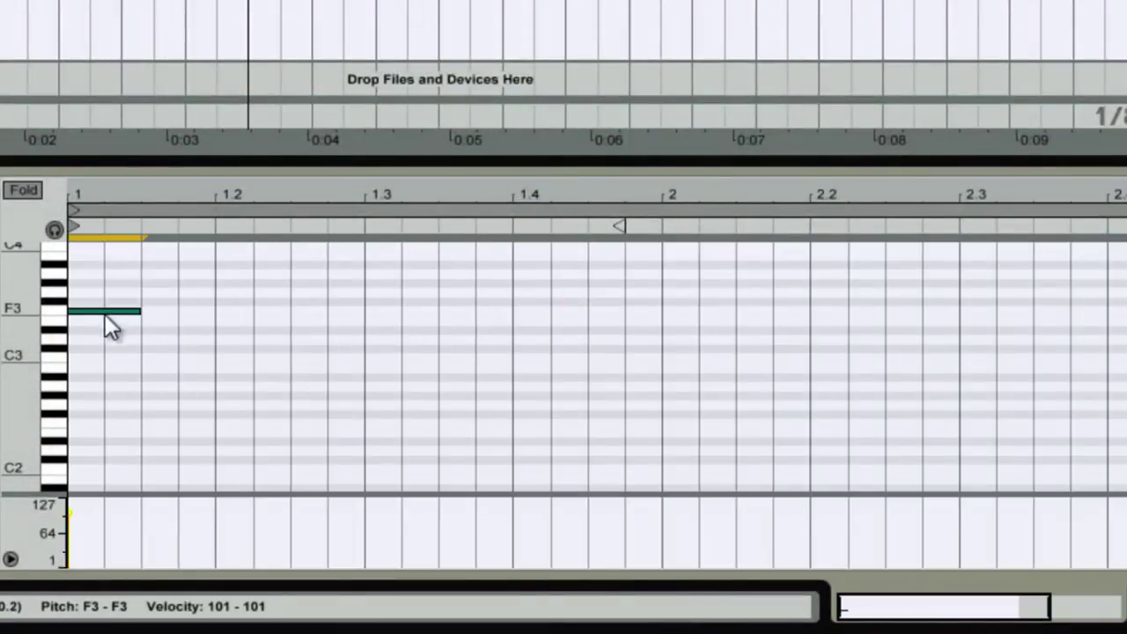
pyautogui.click(71, 341)
pyautogui.press('space')
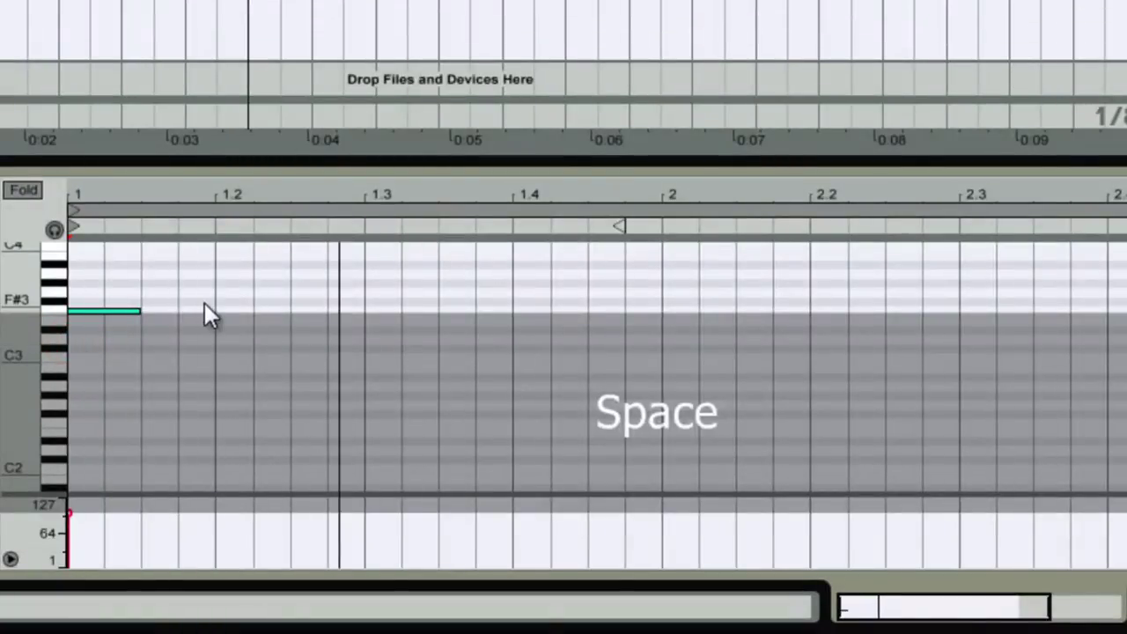
# Add a second F3 note from 1.1.3 to 1.2 and play the clip from its start.
pyautogui.moveTo(144, 312); pyautogui.dragTo(208, 310)
pyautogui.doubleClick(146, 311)
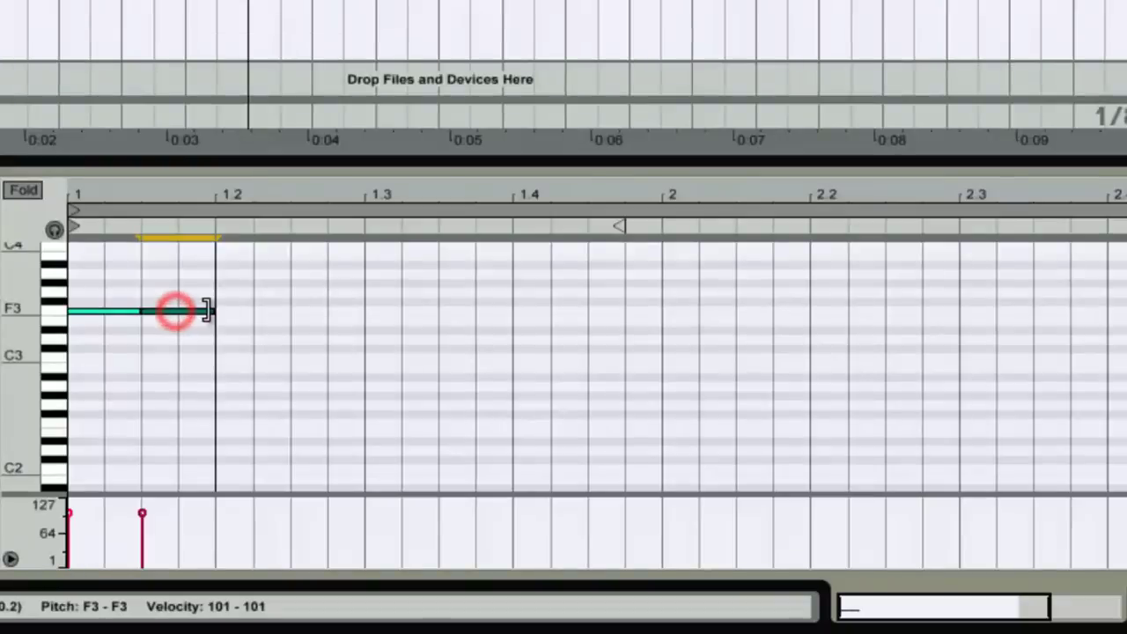
pyautogui.click(77, 342)
pyautogui.press('space')
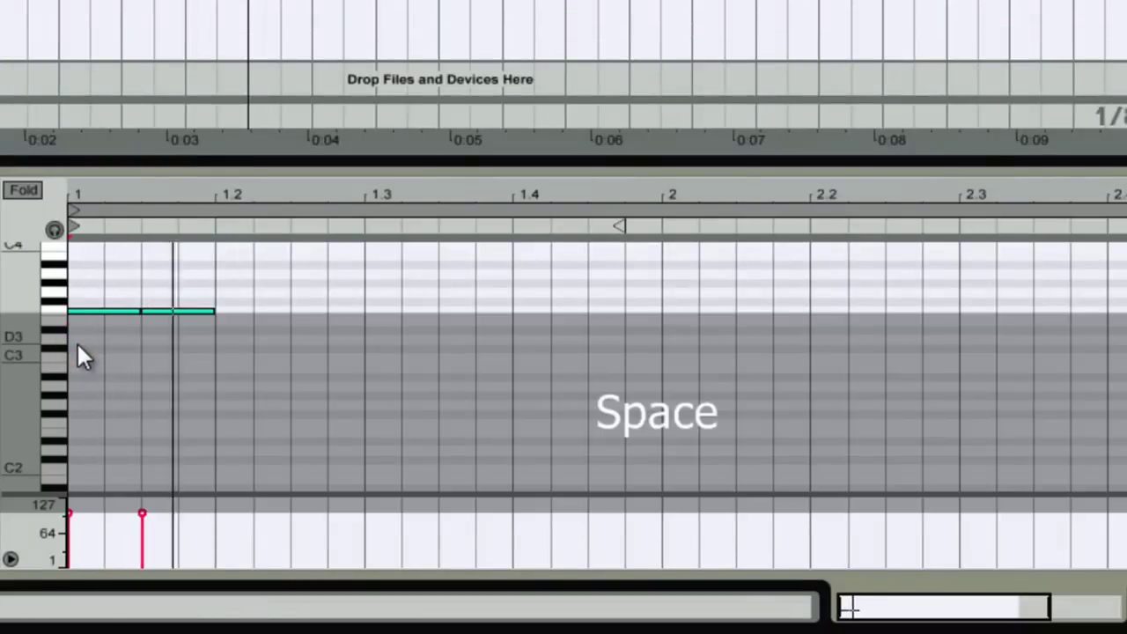
# Move the second F3 note to start at 1.1.4, playing the clip from its start to check the timing.
pyautogui.moveTo(185, 309); pyautogui.dragTo(254, 310)
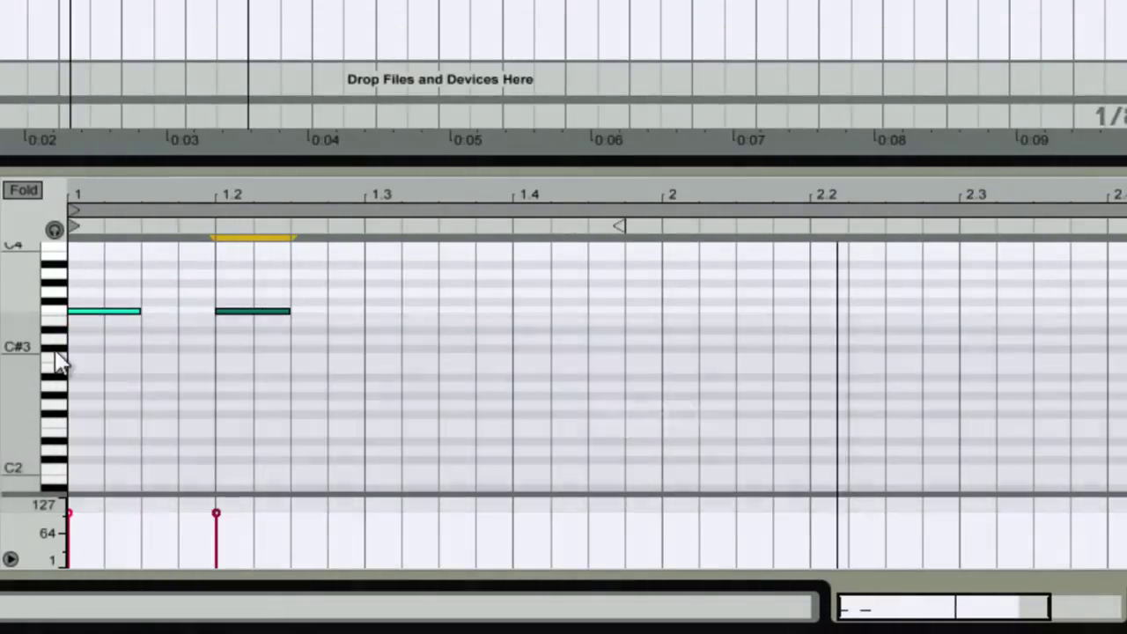
pyautogui.click(68, 353)
pyautogui.press('space')
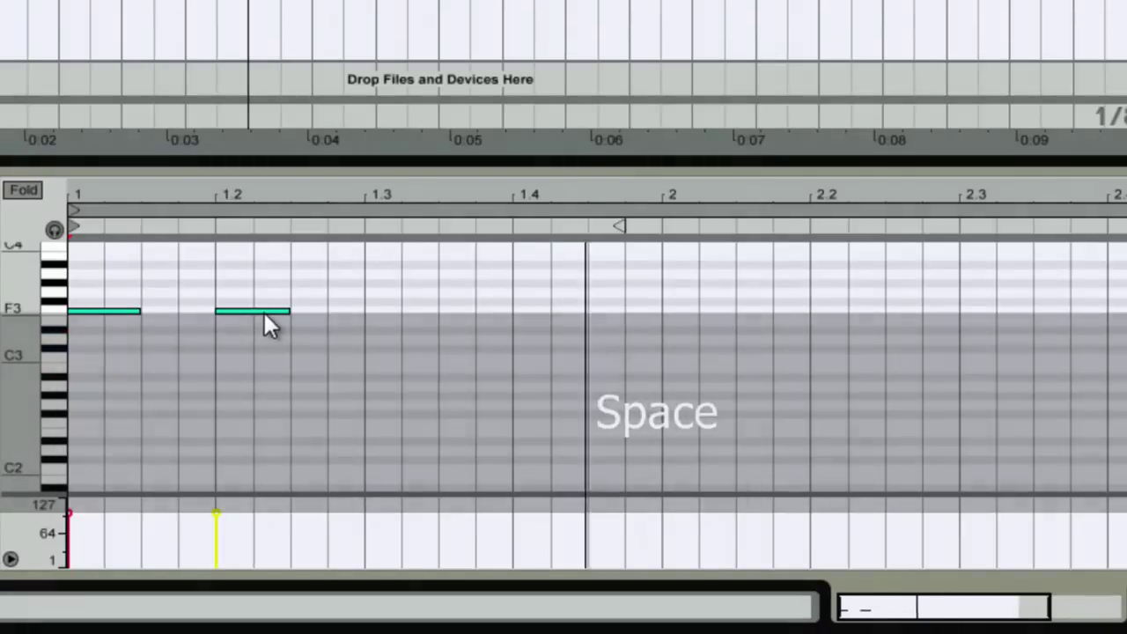
pyautogui.moveTo(265, 311); pyautogui.dragTo(235, 314)
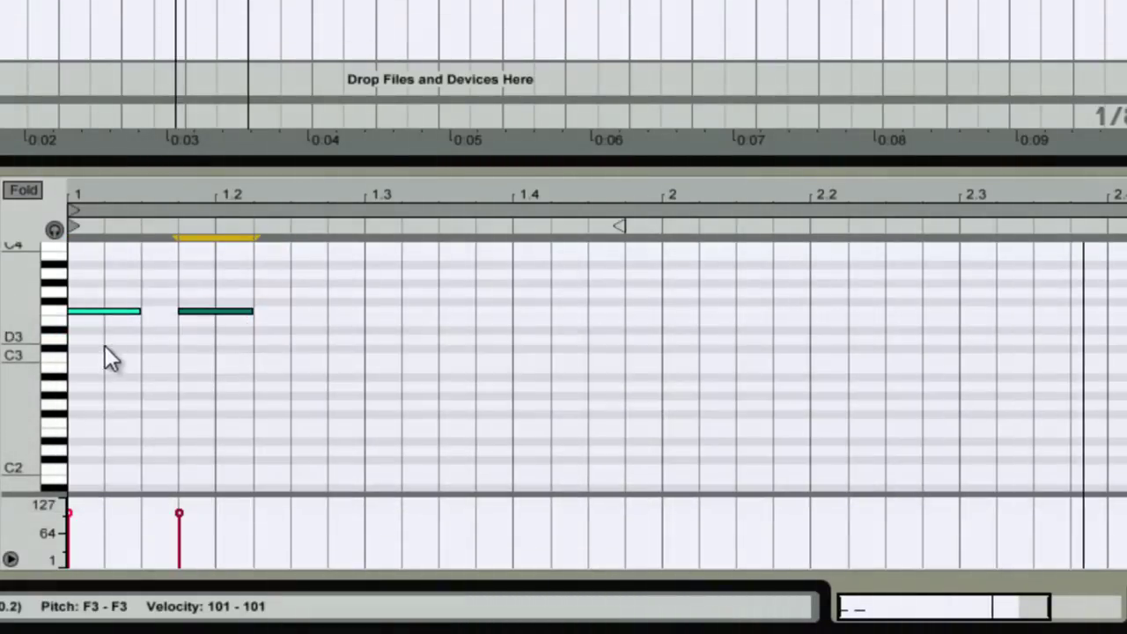
pyautogui.click(71, 361)
pyautogui.press('space')
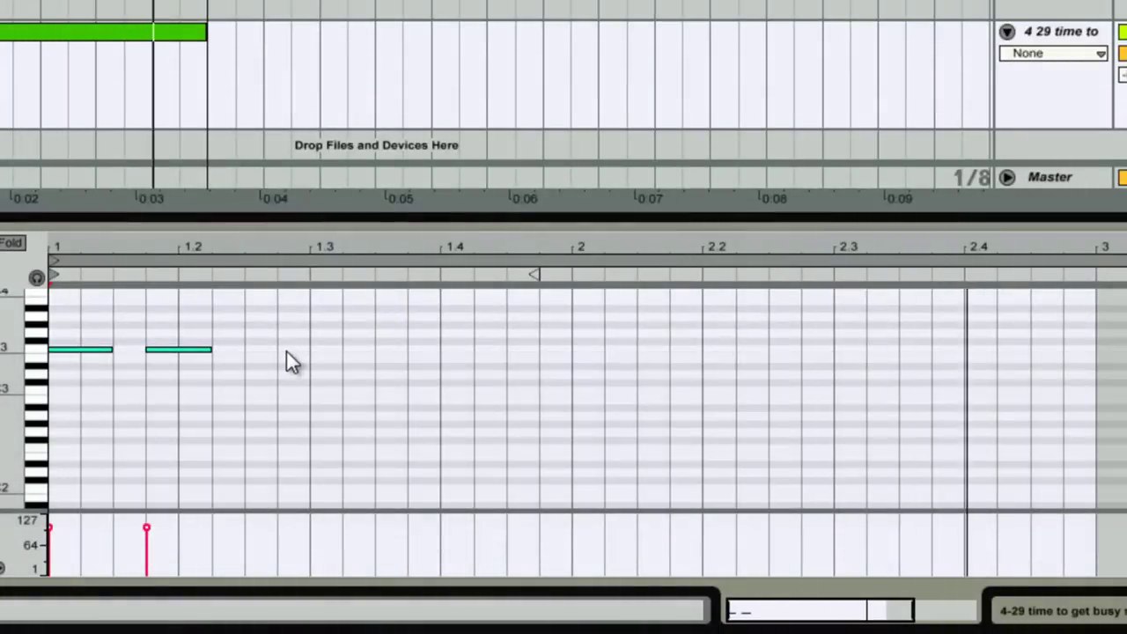
# Add a third, long F3 note from 1.2.4 to 2.2.
pyautogui.doubleClick(290, 351)
pyautogui.moveTo(308, 348); pyautogui.dragTo(474, 350)
pyautogui.moveTo(542, 383); pyautogui.dragTo(692, 382)
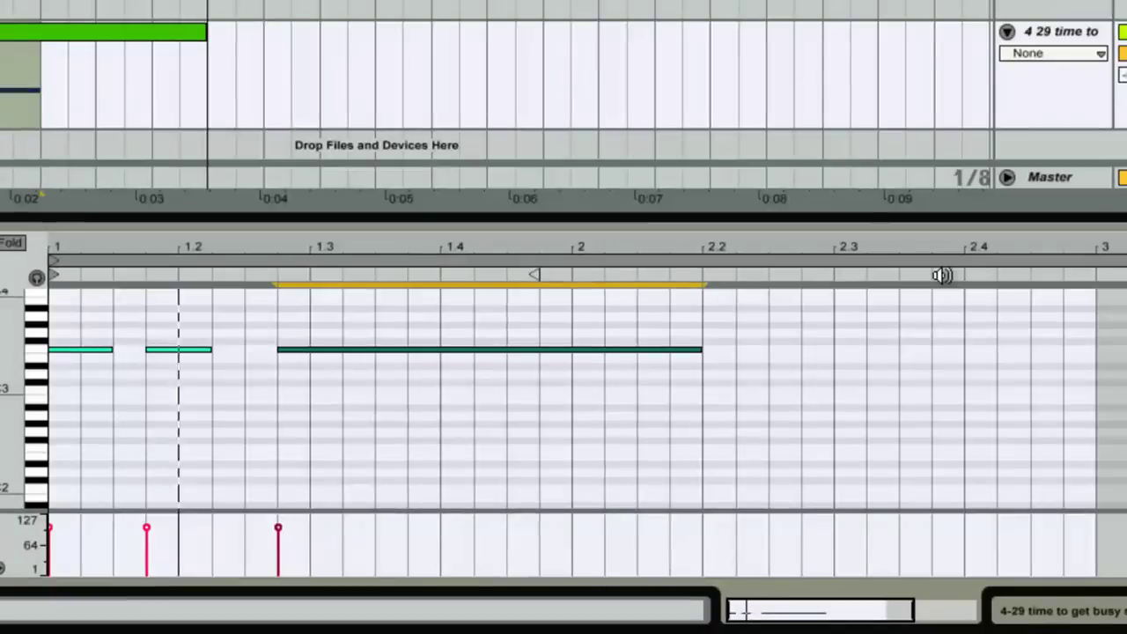
pyautogui.click(897, 359)
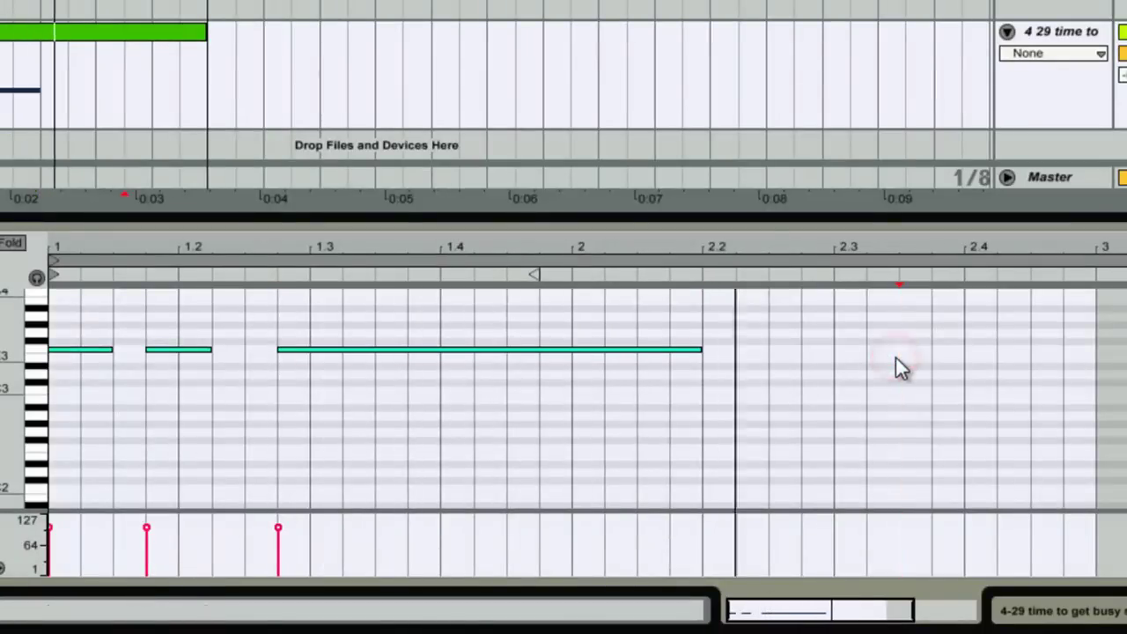
# Add a fourth F3 note from 2.3 to 2.3.3.
pyautogui.moveTo(1084, 216); pyautogui.dragTo(1085, 144)
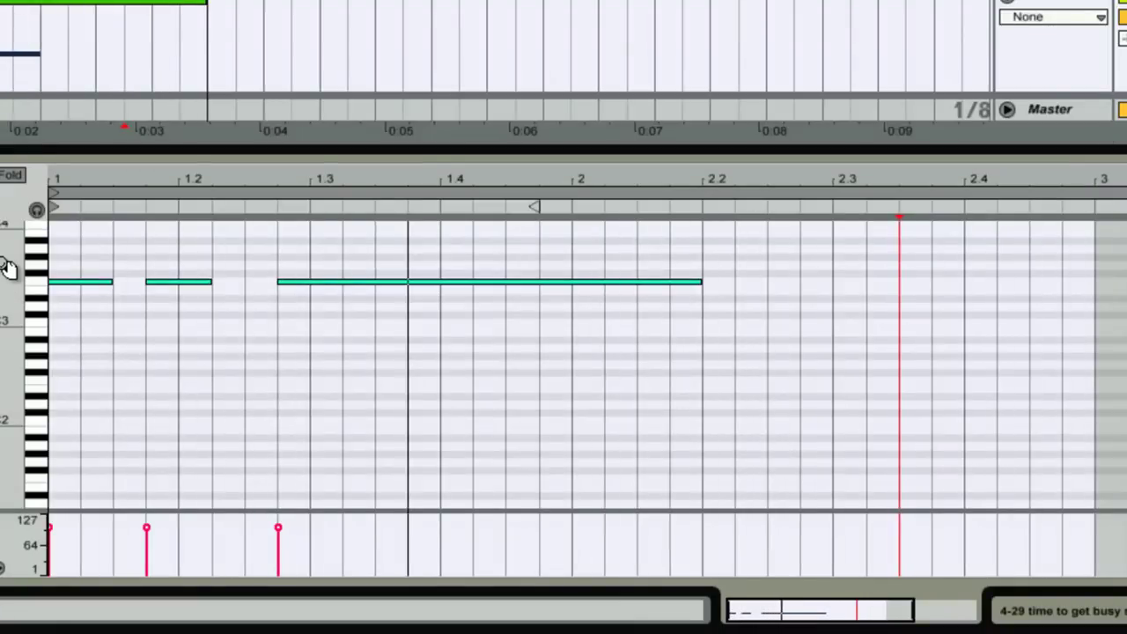
pyautogui.scroll(3, 9, 259)
pyautogui.click(10, 176)
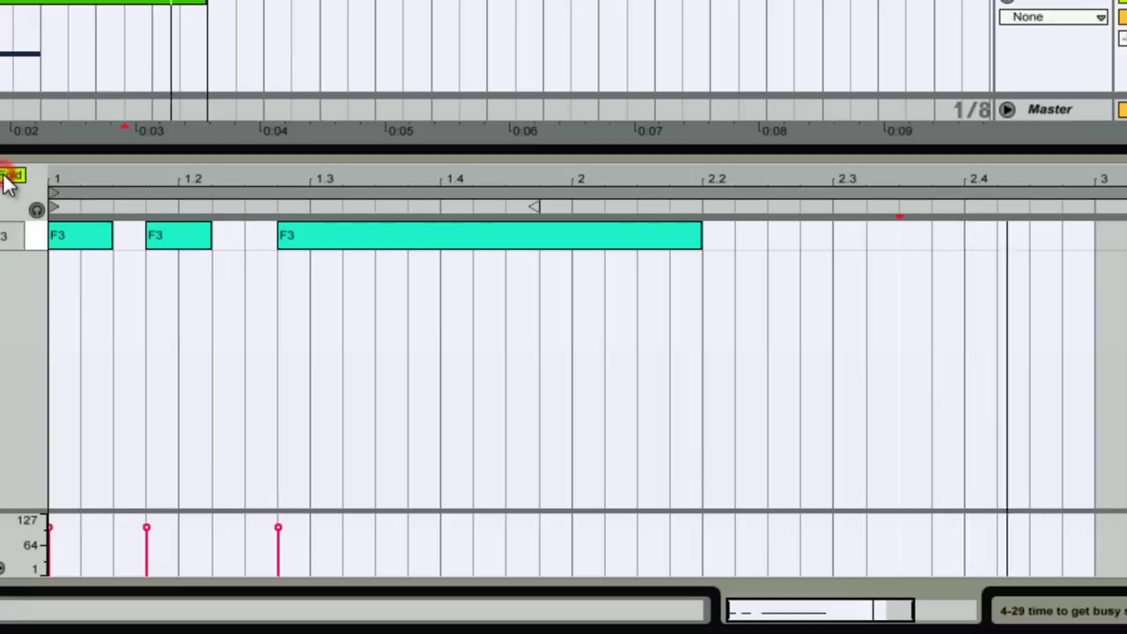
pyautogui.click(10, 176)
pyautogui.scroll(3, 10, 243)
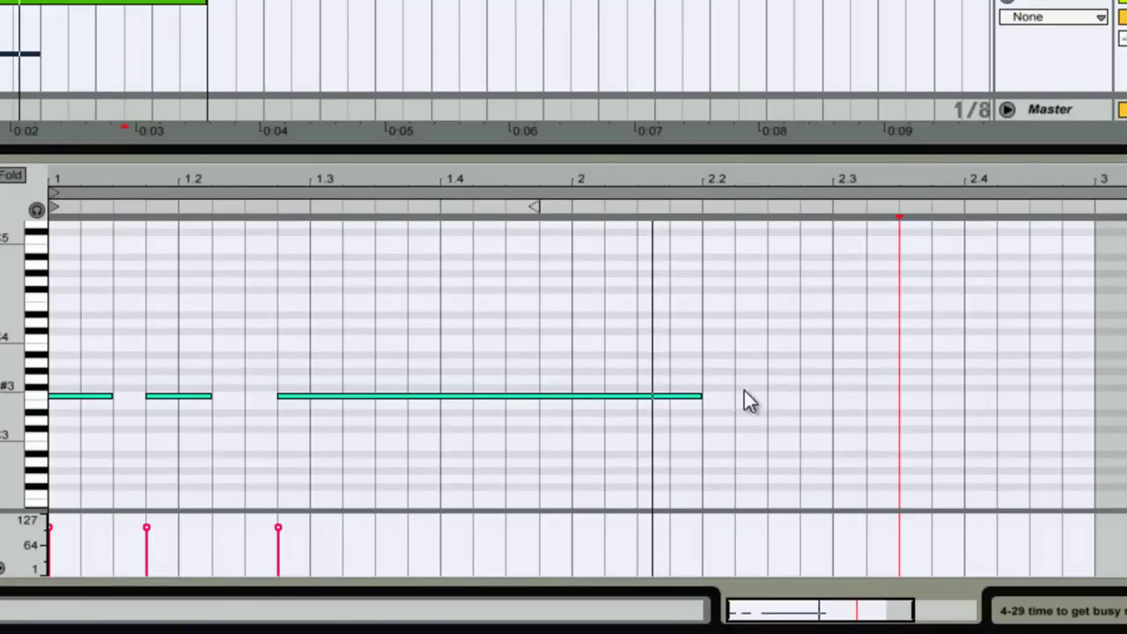
pyautogui.doubleClick(834, 397)
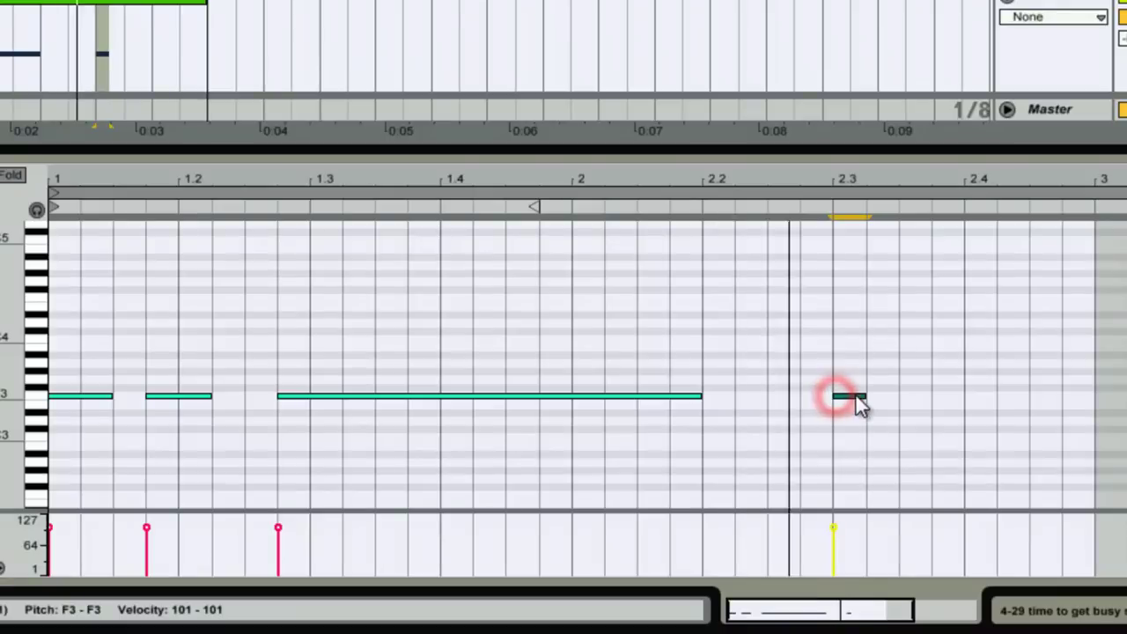
pyautogui.moveTo(866, 396); pyautogui.dragTo(896, 396)
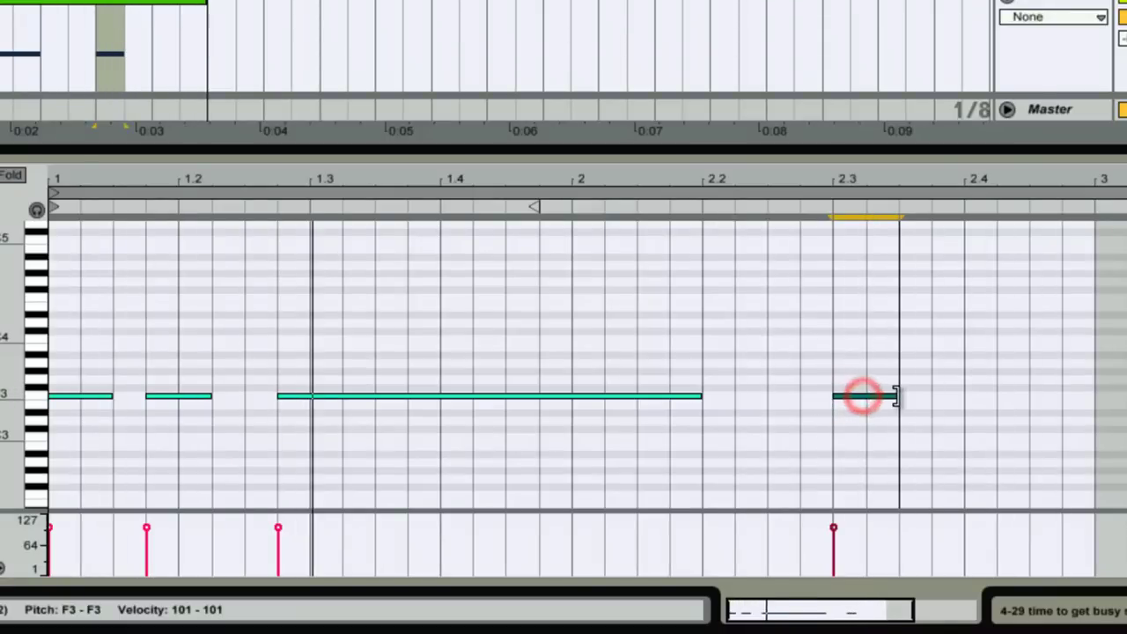
# Add a G3 note from 2.3.3 to 2.4 and a G#3 note from 2.4 to 2.4.3.
pyautogui.click(905, 376)
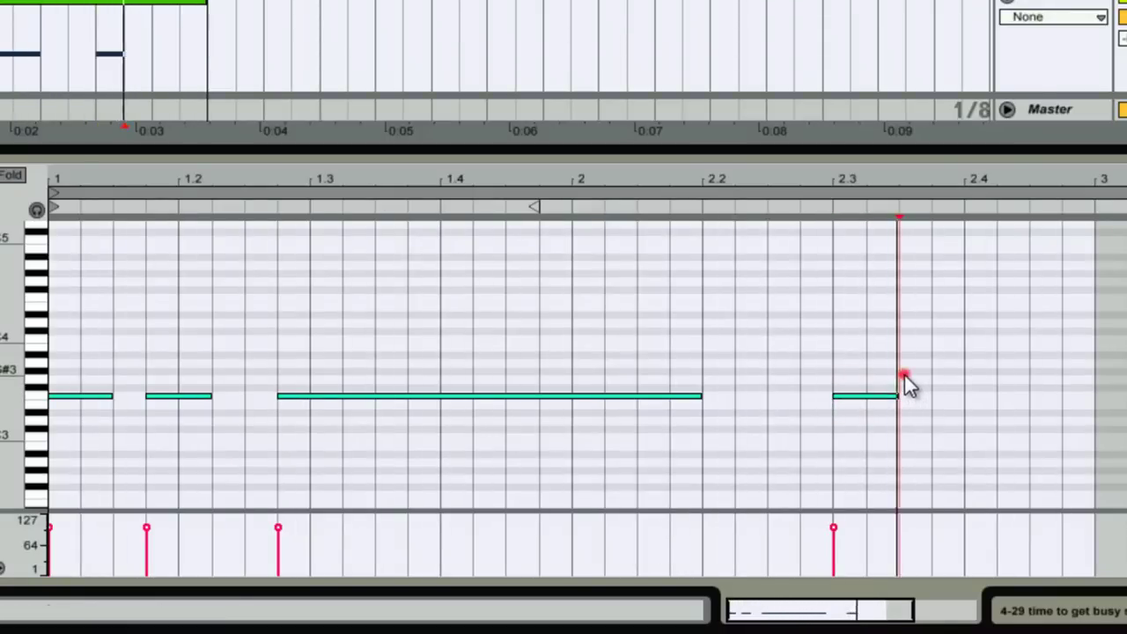
pyautogui.doubleClick(905, 376)
pyautogui.moveTo(927, 371); pyautogui.dragTo(963, 373)
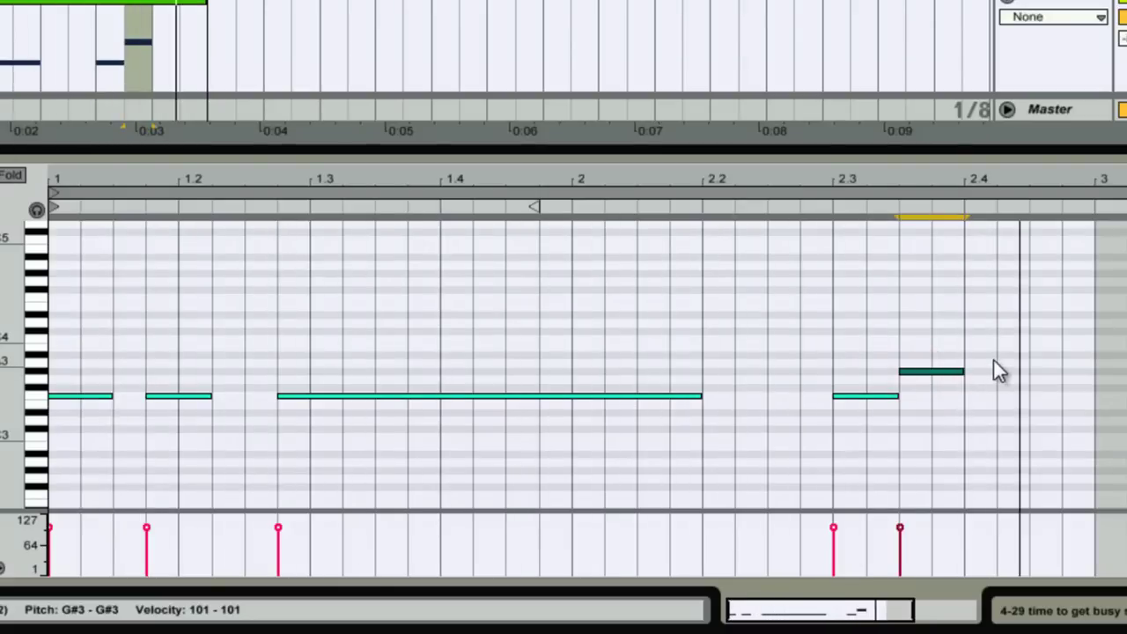
pyautogui.moveTo(954, 374); pyautogui.dragTo(953, 384)
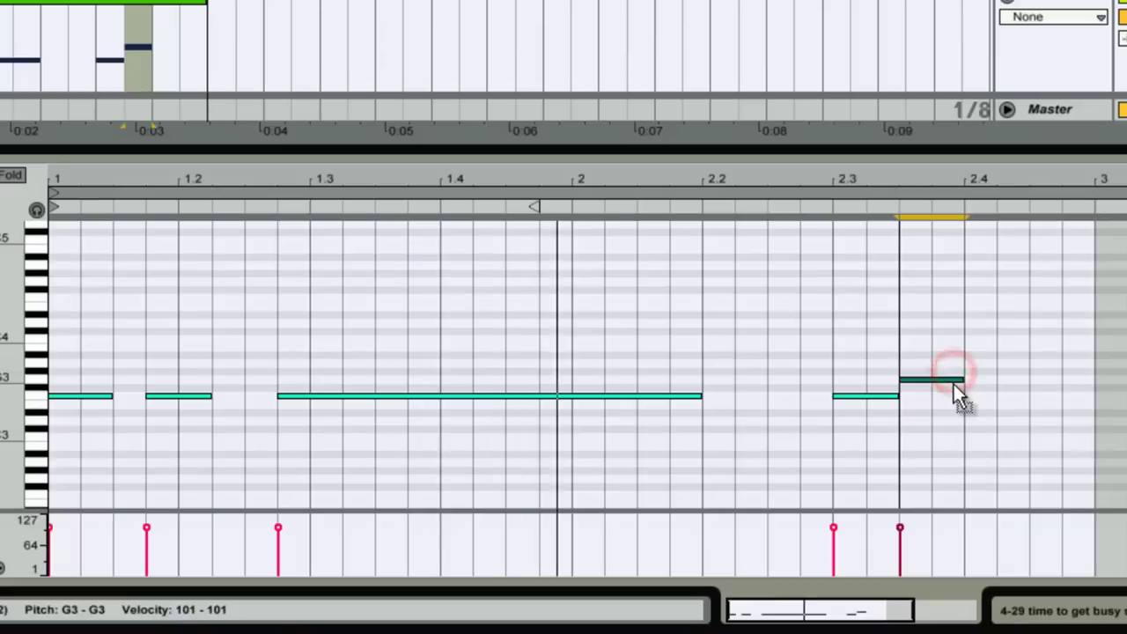
pyautogui.doubleClick(969, 373)
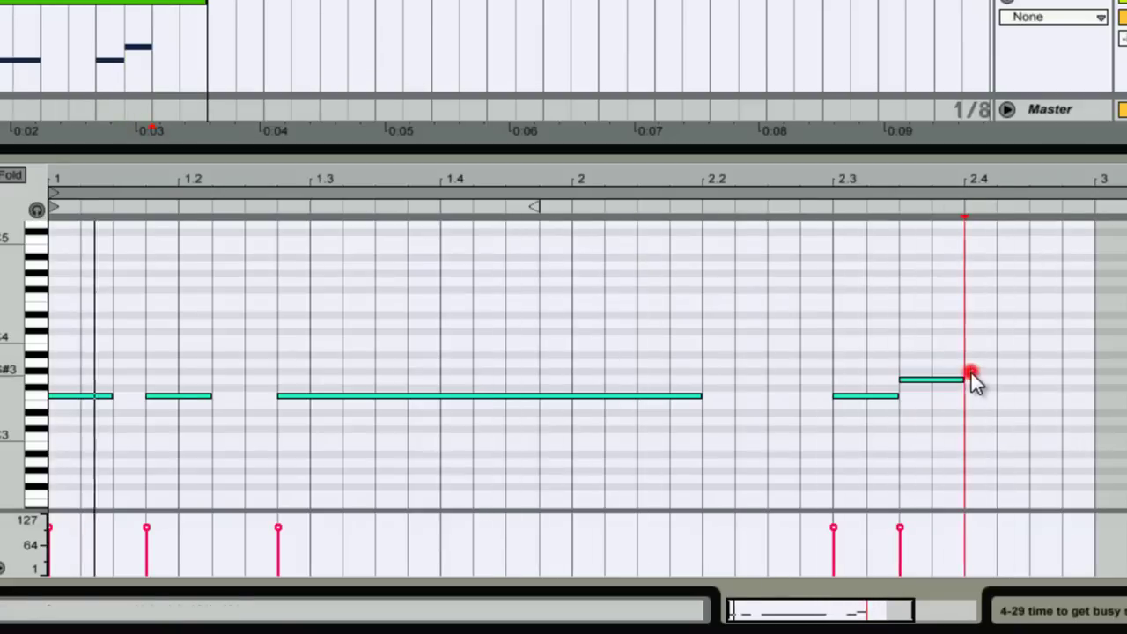
pyautogui.moveTo(995, 370); pyautogui.dragTo(1029, 370)
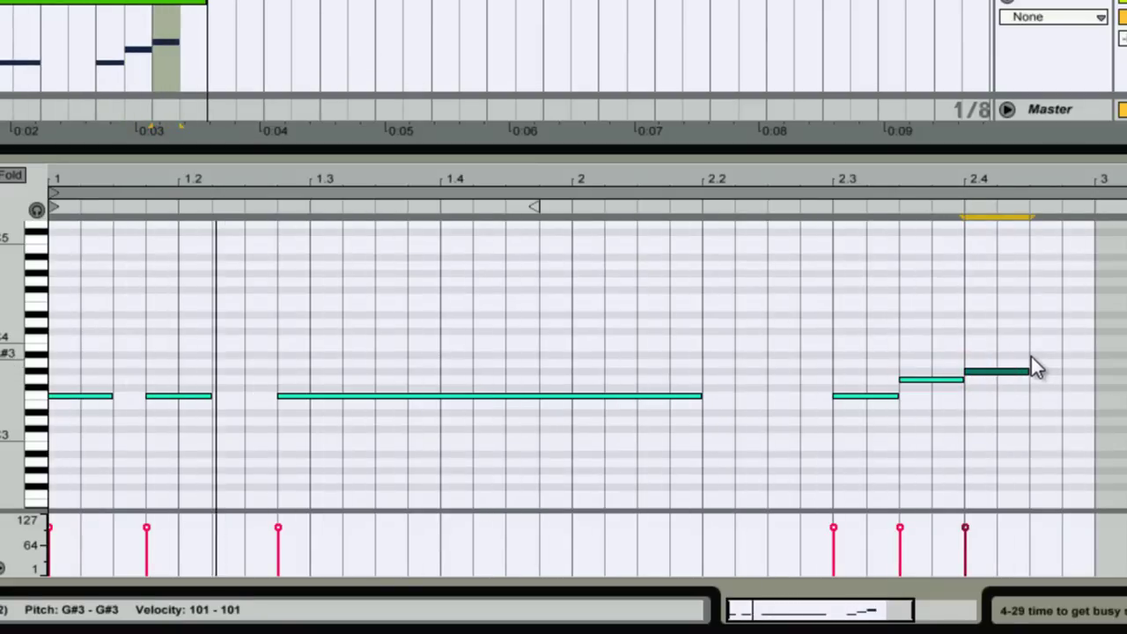
# Add two sixteenth-long A3 notes at 2.4.3 and 2.4.4 to fill the clip up to bar 3.
pyautogui.doubleClick(1037, 354)
pyautogui.moveTo(1061, 354)
pyautogui.mouseDown()
pyautogui.moveTo(1092, 353)
pyautogui.moveTo(1055, 364)
pyautogui.mouseUp()
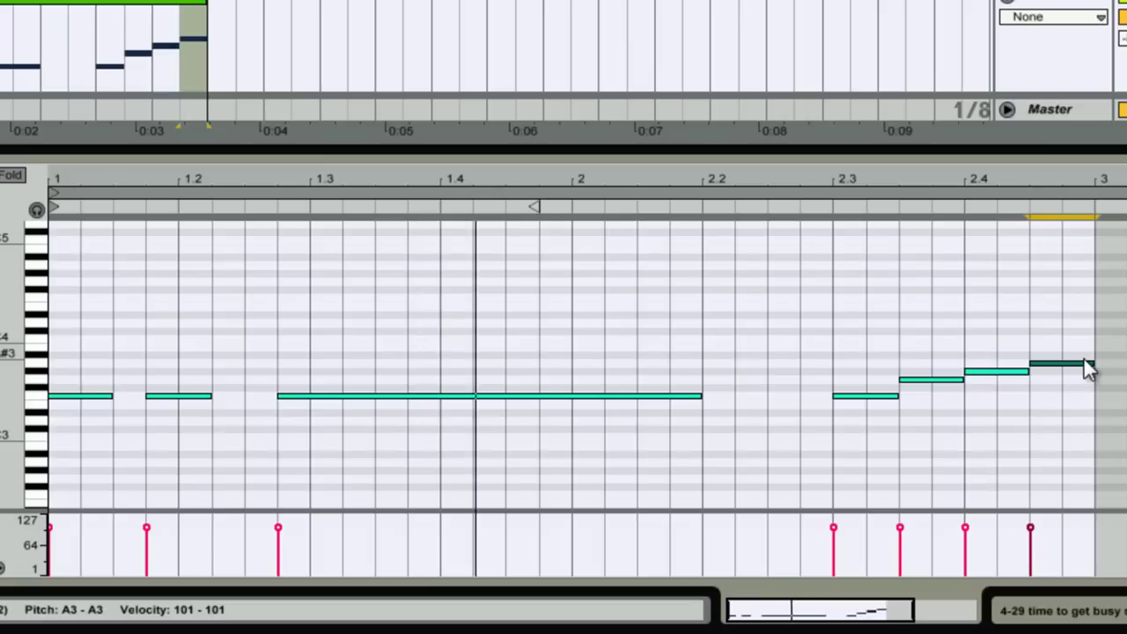
pyautogui.moveTo(1090, 364); pyautogui.dragTo(1073, 374)
pyautogui.doubleClick(1066, 364)
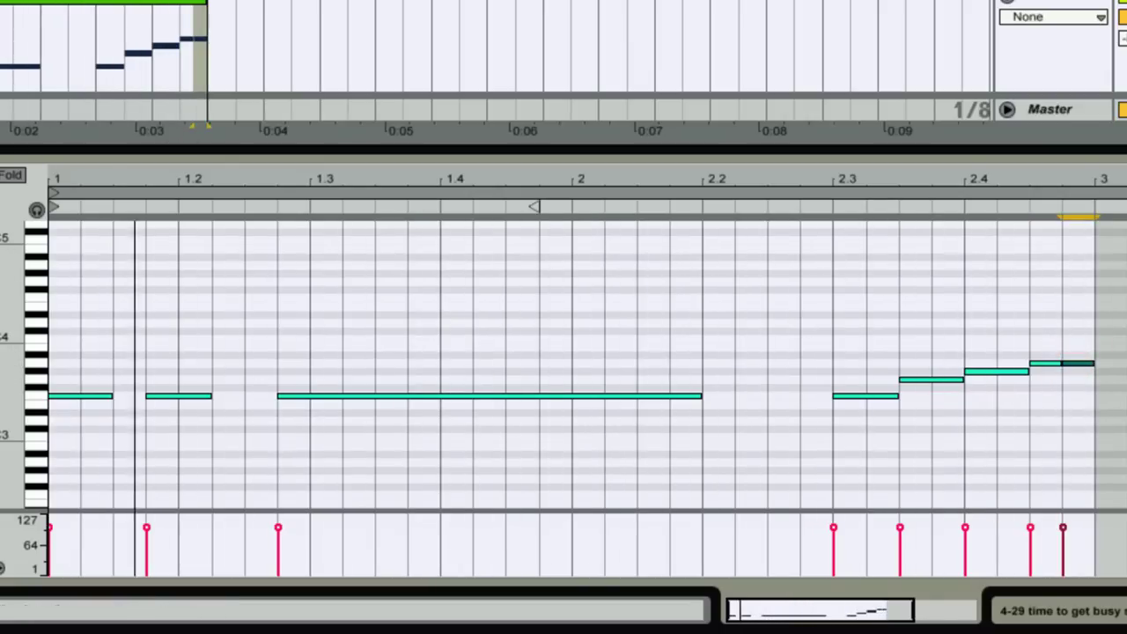
# Transpose all notes of the clip up two semitones to span G3 to B3.
pyautogui.moveTo(1123, 453); pyautogui.dragTo(66, 317)
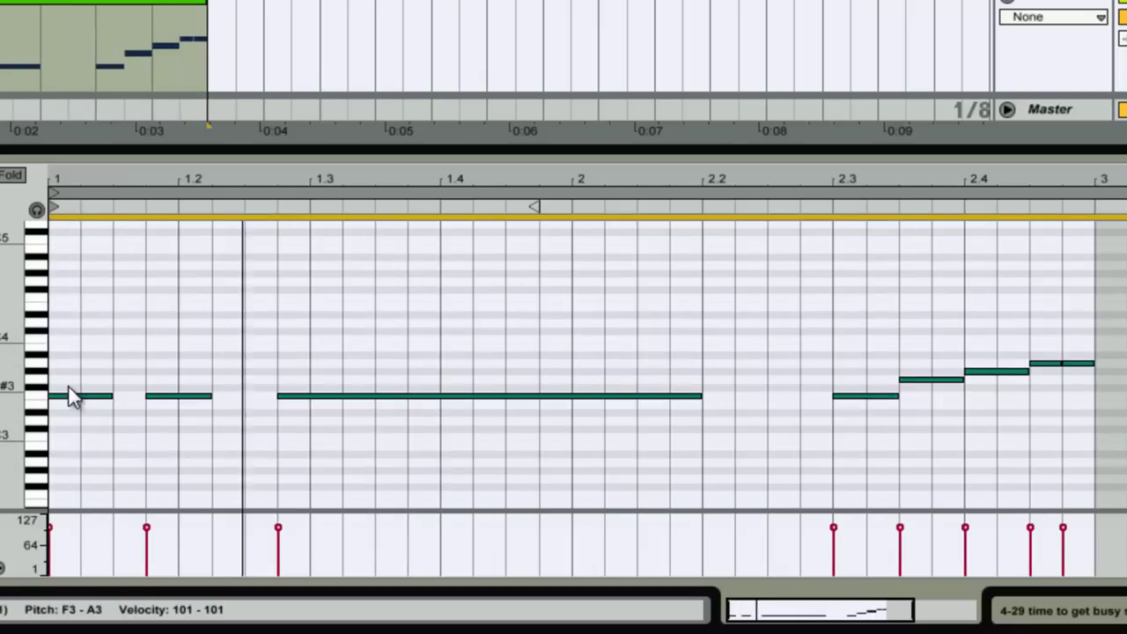
pyautogui.moveTo(69, 397); pyautogui.dragTo(70, 385)
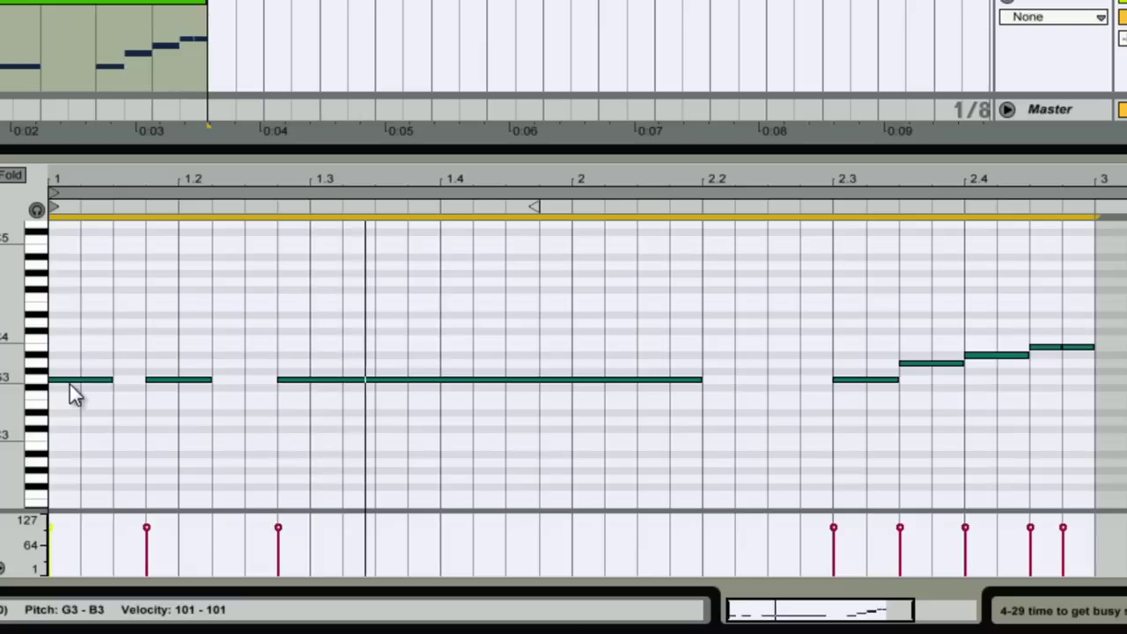
pyautogui.click(70, 377)
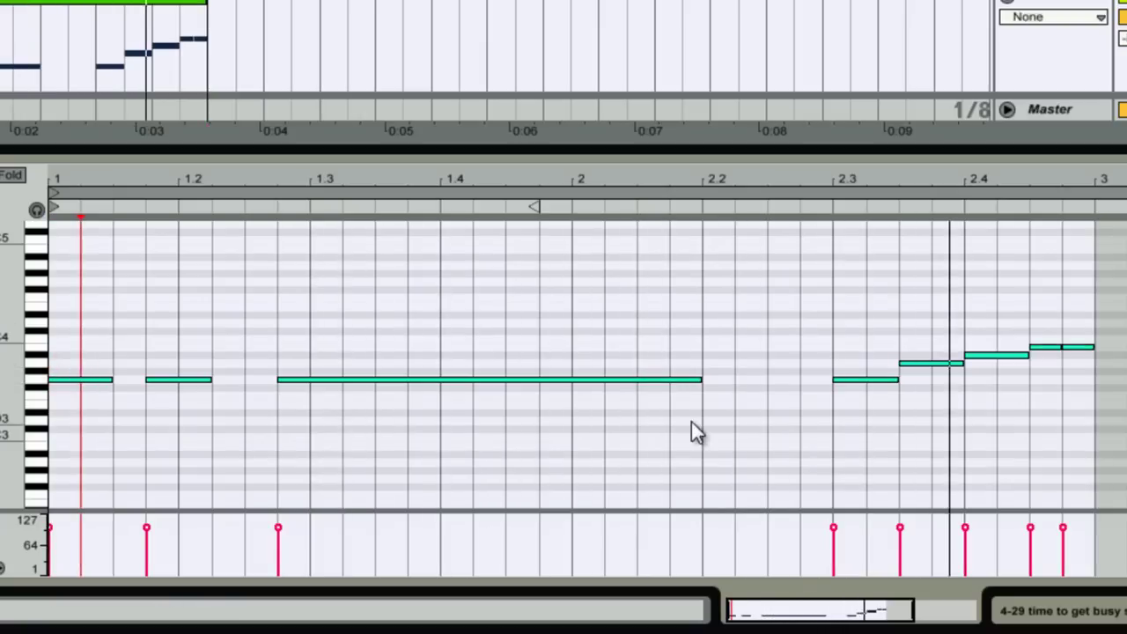
pyautogui.hotkey('ctrl', 'a')
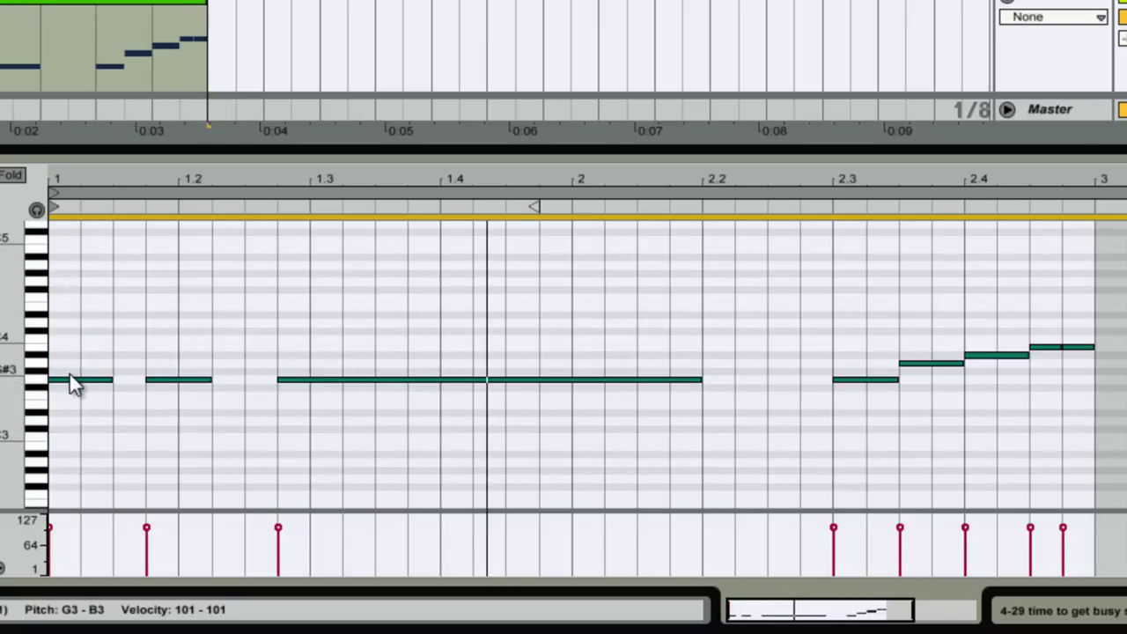
pyautogui.click(69, 376)
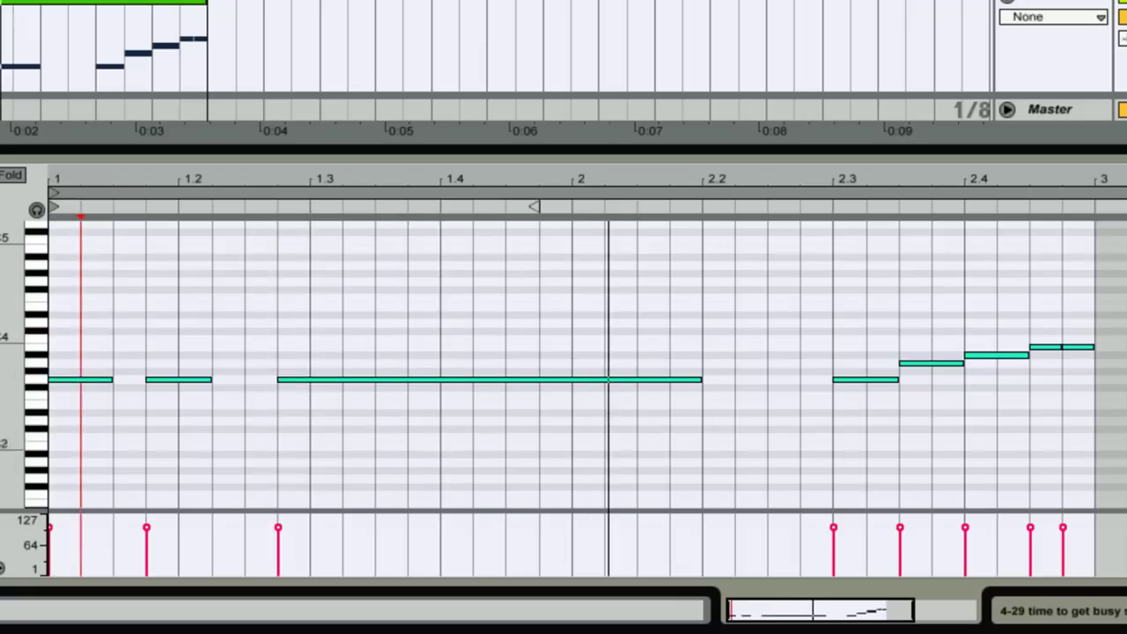
# Transpose all notes of the clip down in stages to span D#3 to G3.
pyautogui.moveTo(1125, 460); pyautogui.dragTo(31, 322)
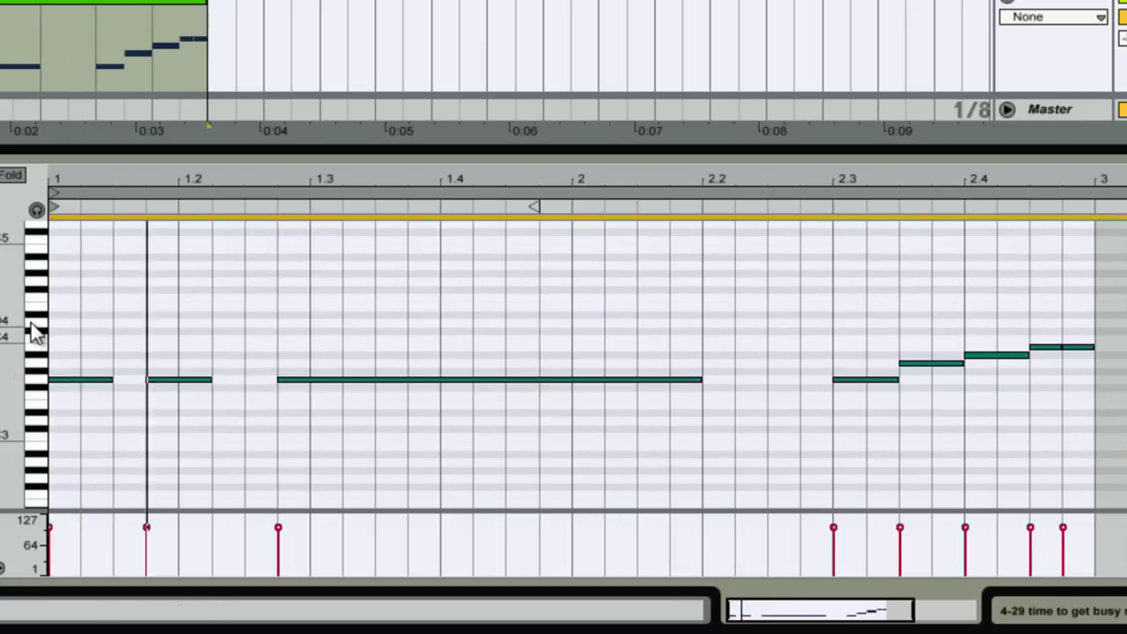
pyautogui.moveTo(67, 384)
pyautogui.mouseDown()
pyautogui.moveTo(69, 367)
pyautogui.moveTo(70, 393)
pyautogui.mouseUp()
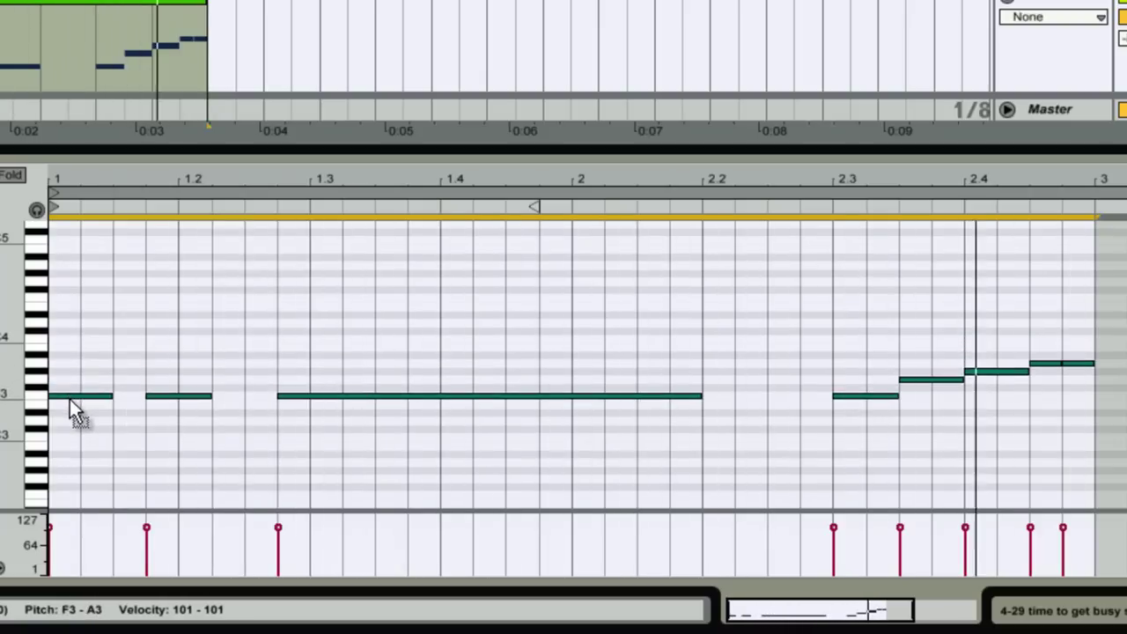
pyautogui.moveTo(70, 399); pyautogui.dragTo(70, 408)
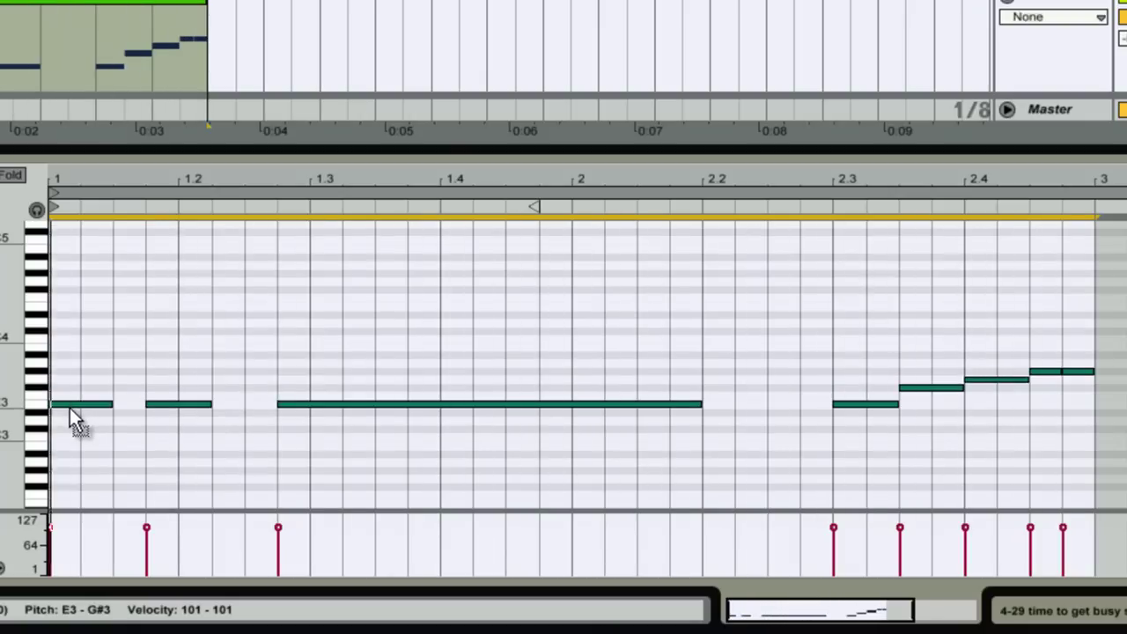
pyautogui.moveTo(70, 407); pyautogui.dragTo(70, 417)
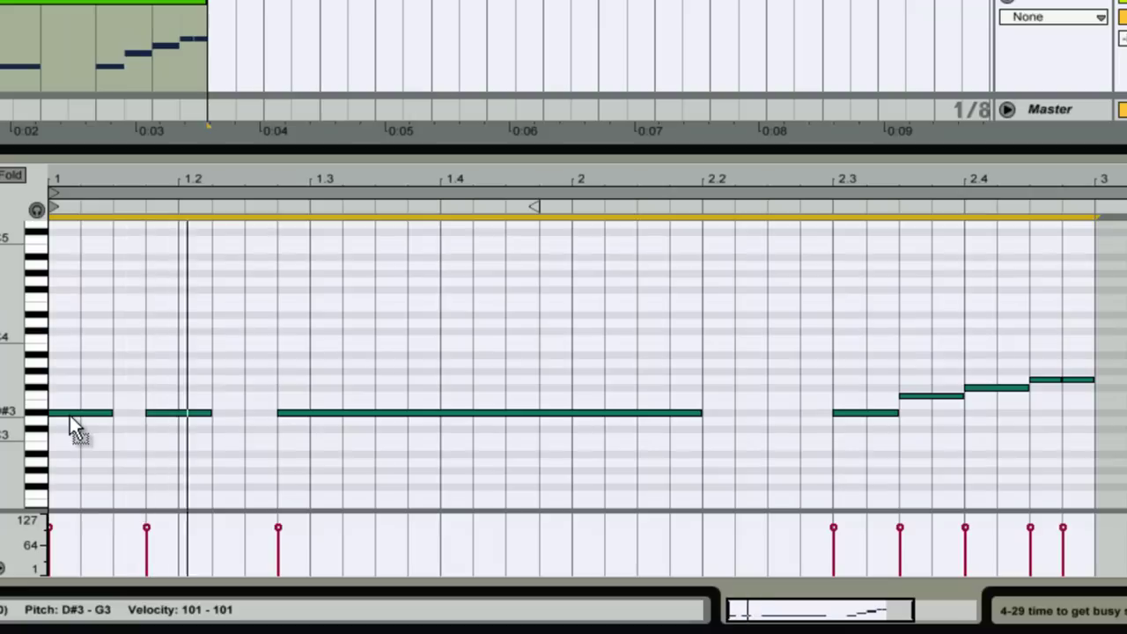
# Transpose all notes of the clip down another four semitones in stages to span B2 to D#3.
pyautogui.moveTo(69, 415); pyautogui.dragTo(70, 420)
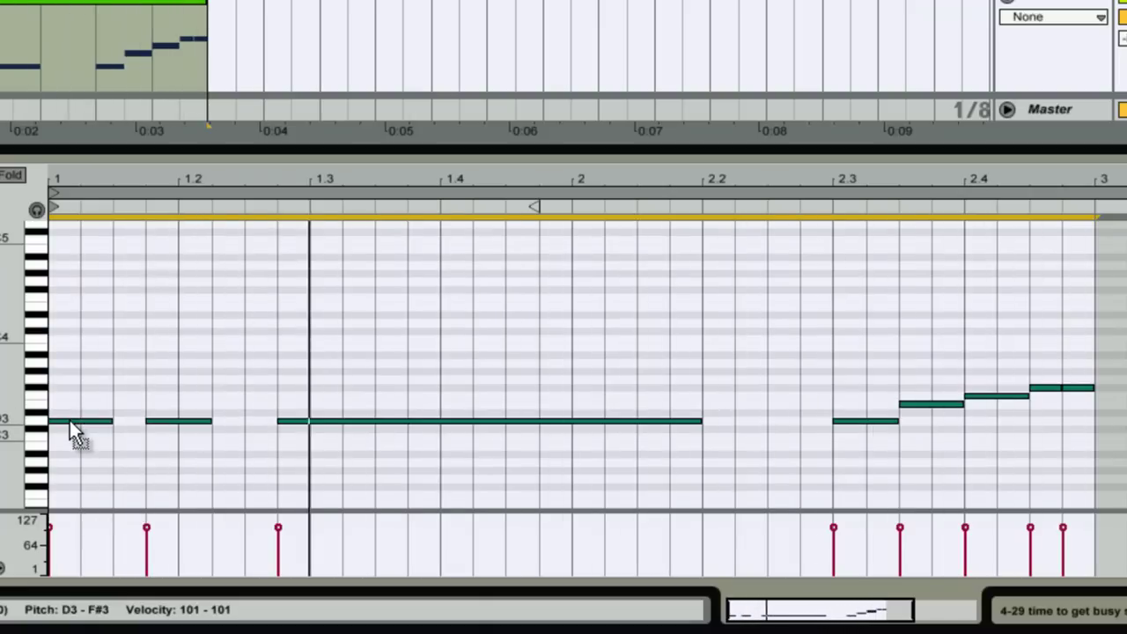
pyautogui.moveTo(69, 424); pyautogui.dragTo(70, 431)
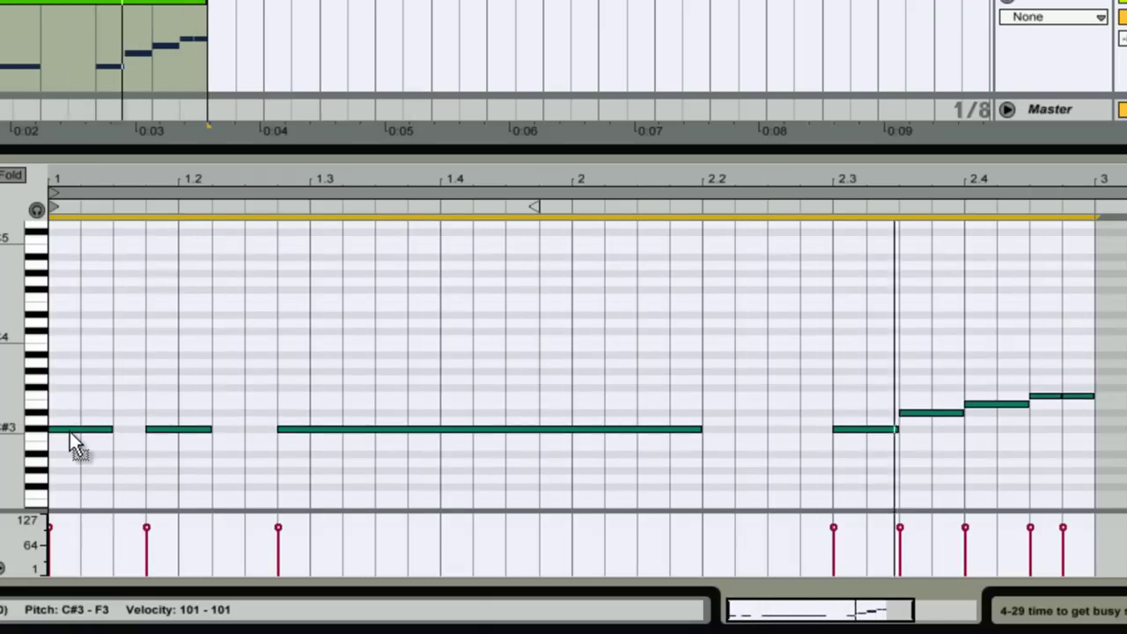
pyautogui.moveTo(70, 432); pyautogui.dragTo(70, 437)
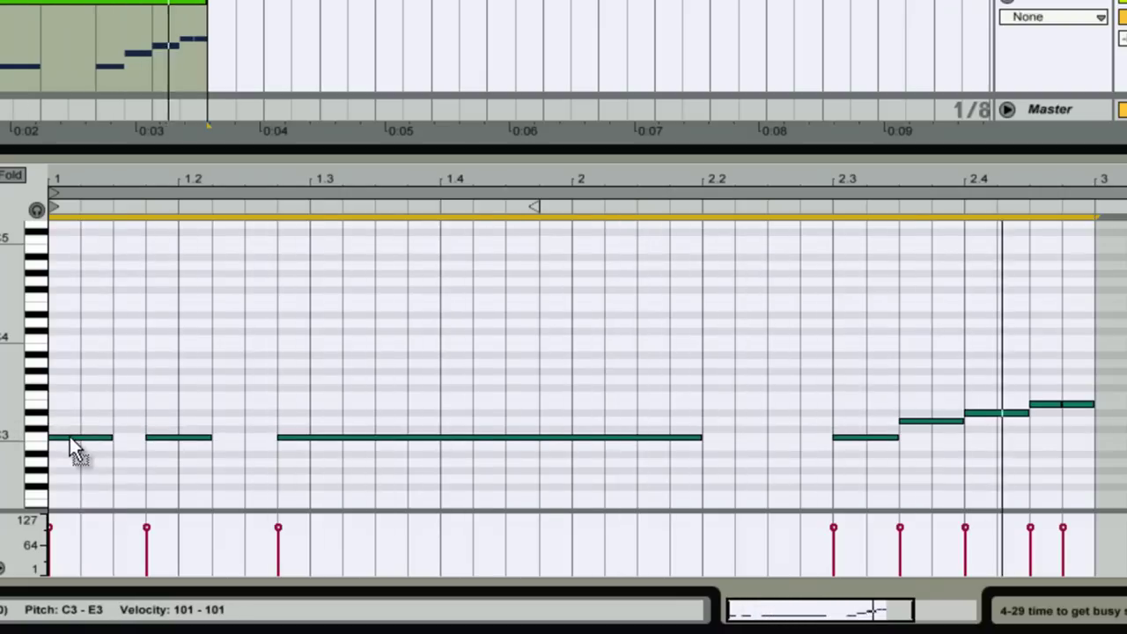
pyautogui.moveTo(69, 440); pyautogui.dragTo(69, 444)
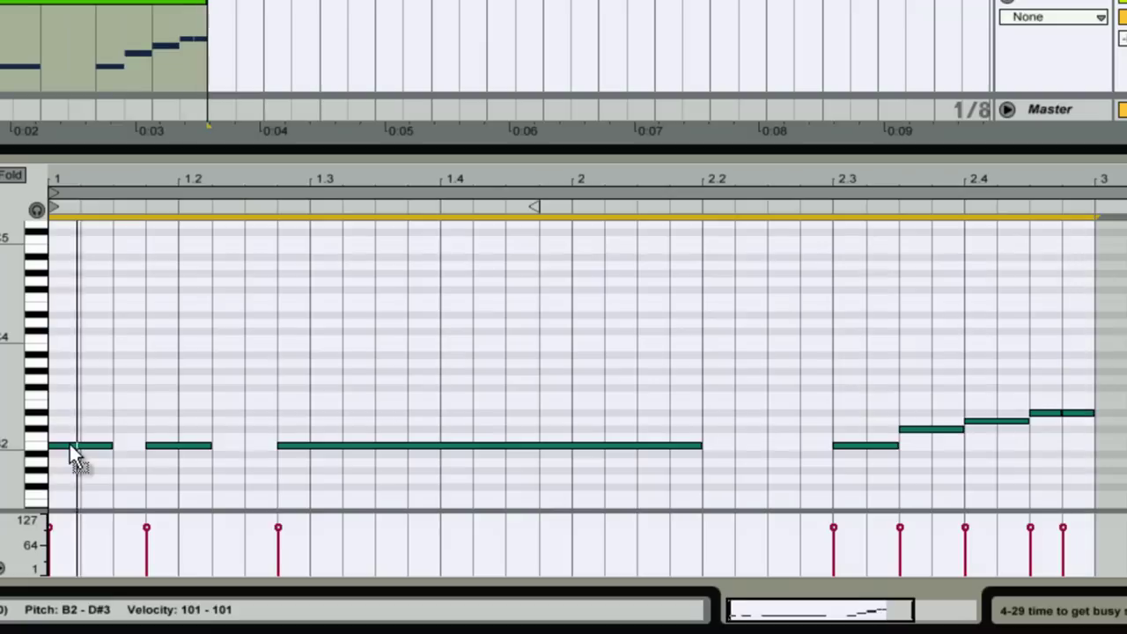
# Lower the velocity of the clip's second note slightly and set the long third note's velocity to 83.
pyautogui.click(81, 397)
pyautogui.click(147, 528)
pyautogui.moveTo(146, 529); pyautogui.dragTo(146, 539)
pyautogui.click(278, 529)
pyautogui.moveTo(278, 532); pyautogui.dragTo(278, 535)
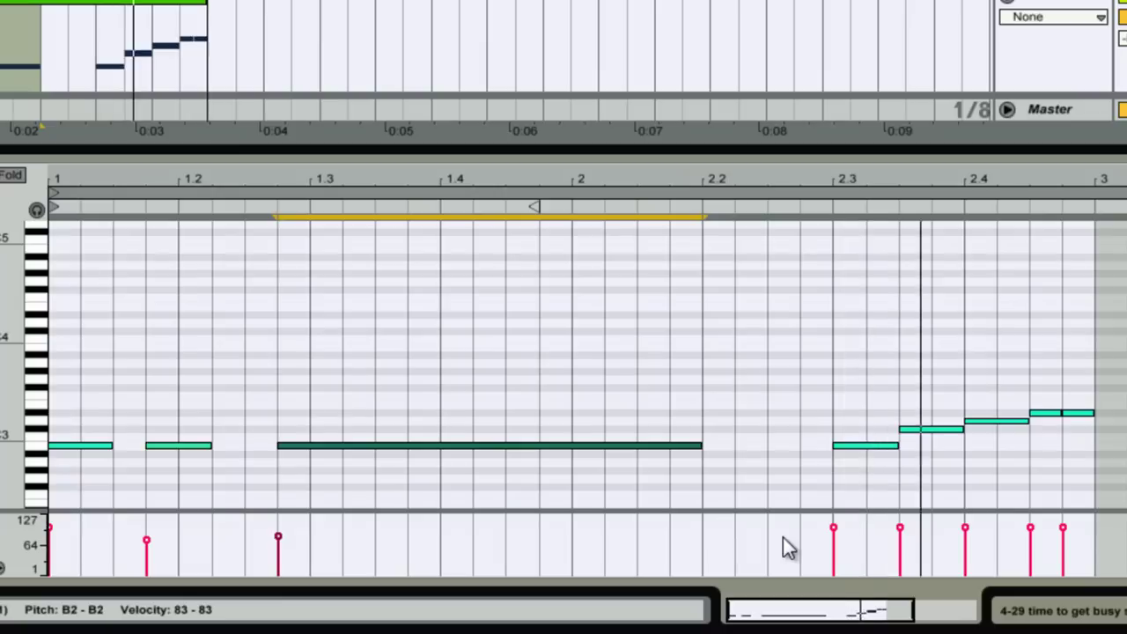
# Vary the velocities of the rising notes from 2.3.3 onward, setting the last one to 116, and stop playback.
pyautogui.moveTo(899, 528); pyautogui.dragTo(902, 542)
pyautogui.moveTo(969, 526); pyautogui.dragTo(1064, 532)
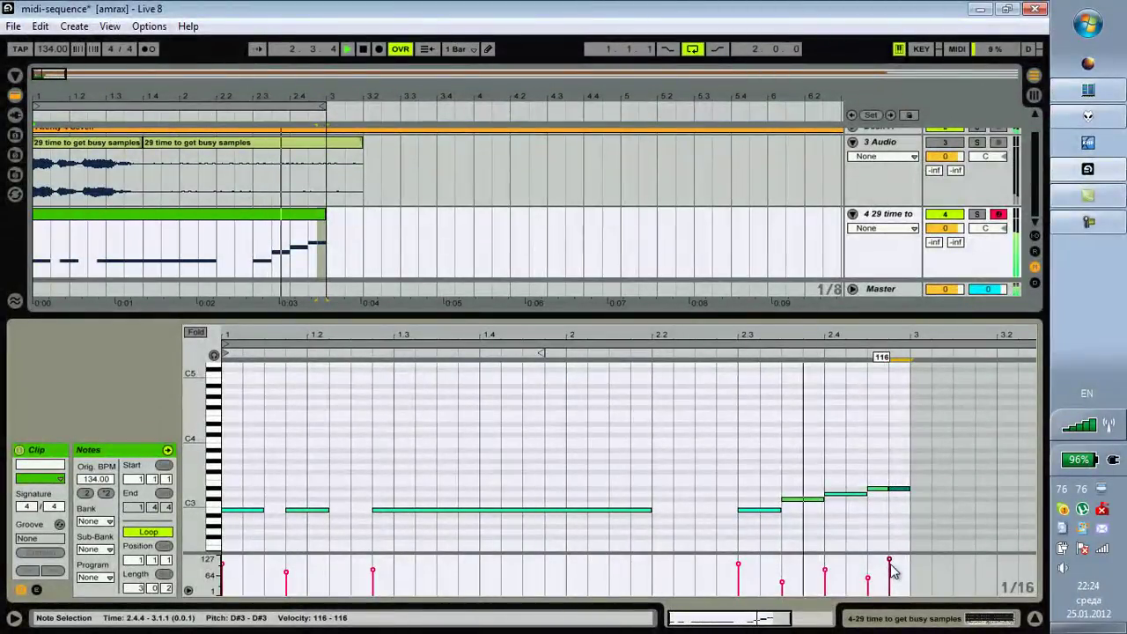
pyautogui.press('space')
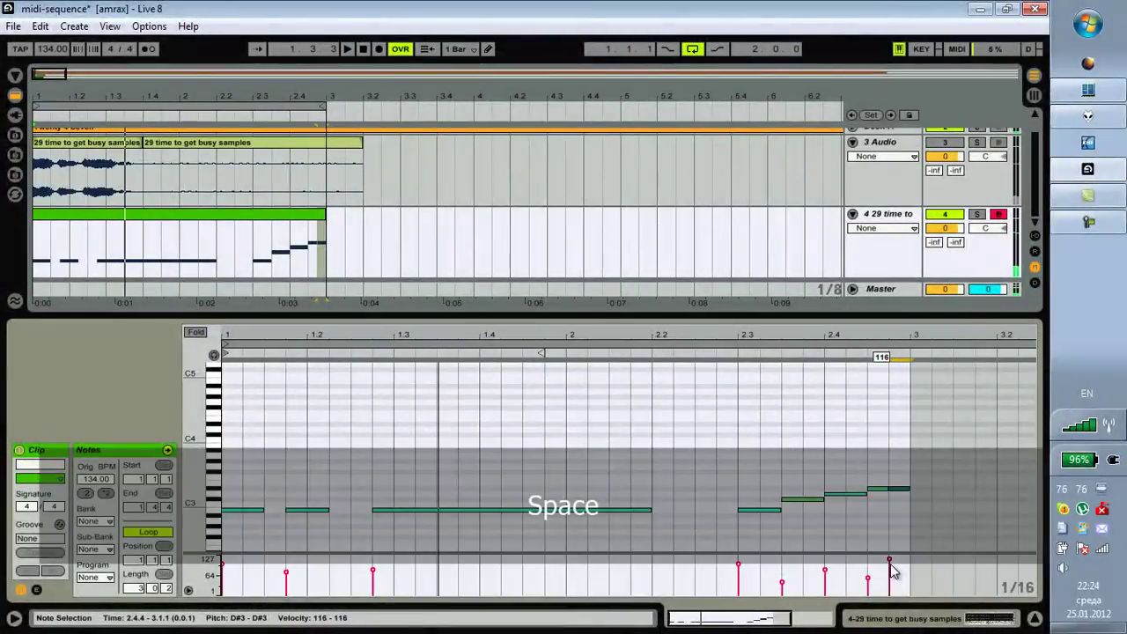